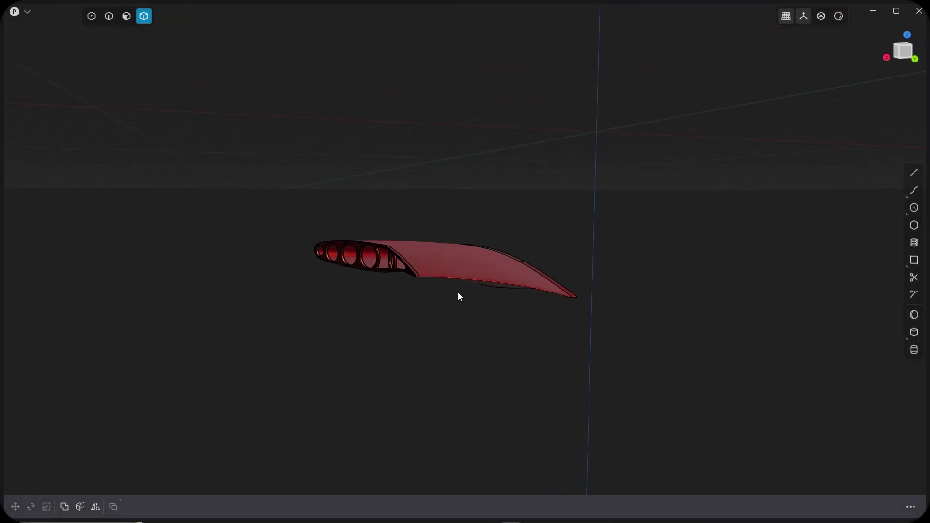
View the wing from the top and show the reference blueprint together with the scene outliner.
{"action": "scroll", "coordinate": [454, 287], "scroll_direction": "up", "scroll_amount": 5}
{"action": "scroll", "coordinate": [463, 281], "scroll_direction": "down", "scroll_amount": 8}
{"action": "middle_click_drag", "start_coordinate": [442, 299], "coordinate": [460, 330]}
{"action": "left_click", "coordinate": [444, 221]}
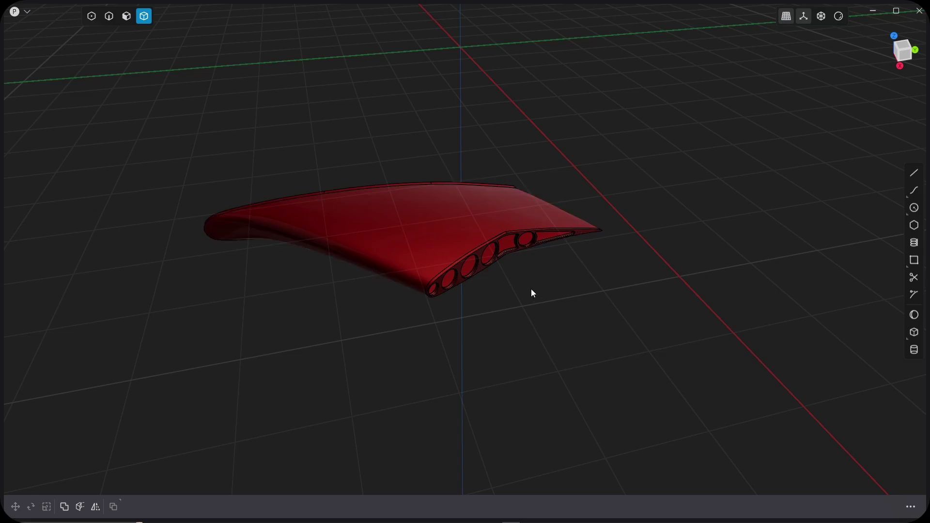
{"action": "key", "text": "ctrl+KP_3"}
{"action": "key", "text": "KP_7"}
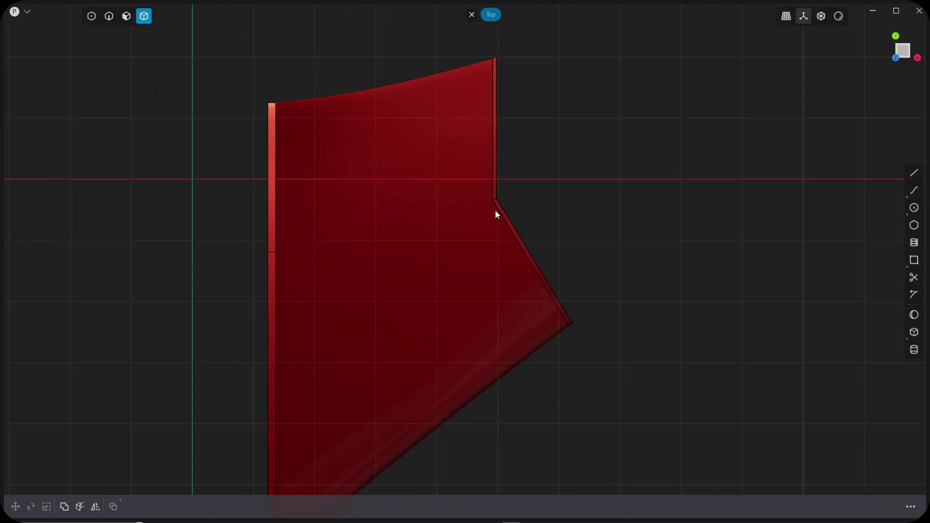
{"action": "key", "text": "Tab"}
{"action": "left_click", "coordinate": [78, 45]}
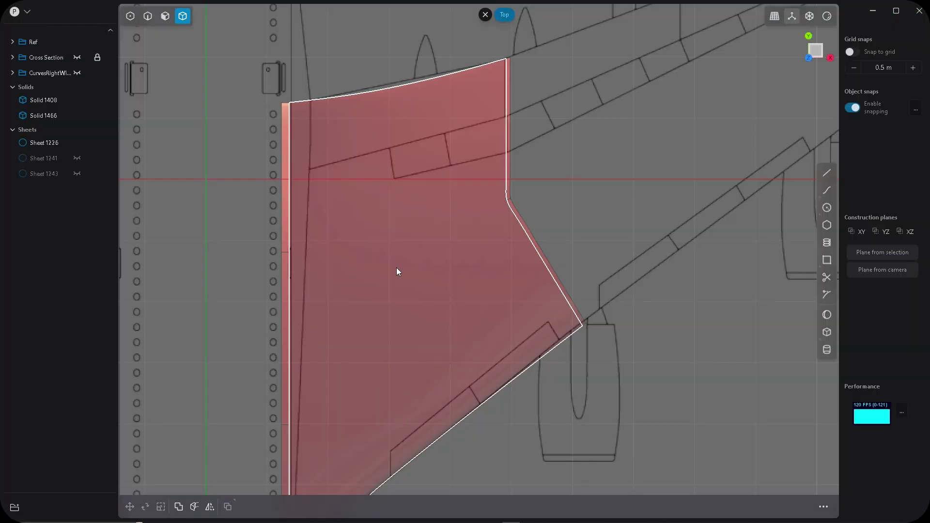
Trace the inboard flap on the blueprint with a three-segment line whose open ends extend past the trailing edge.
{"action": "scroll", "coordinate": [465, 252], "scroll_direction": "down", "scroll_amount": 4}
{"action": "scroll", "coordinate": [555, 303], "scroll_direction": "down", "scroll_amount": 1}
{"action": "scroll", "coordinate": [439, 123], "scroll_direction": "up", "scroll_amount": 4}
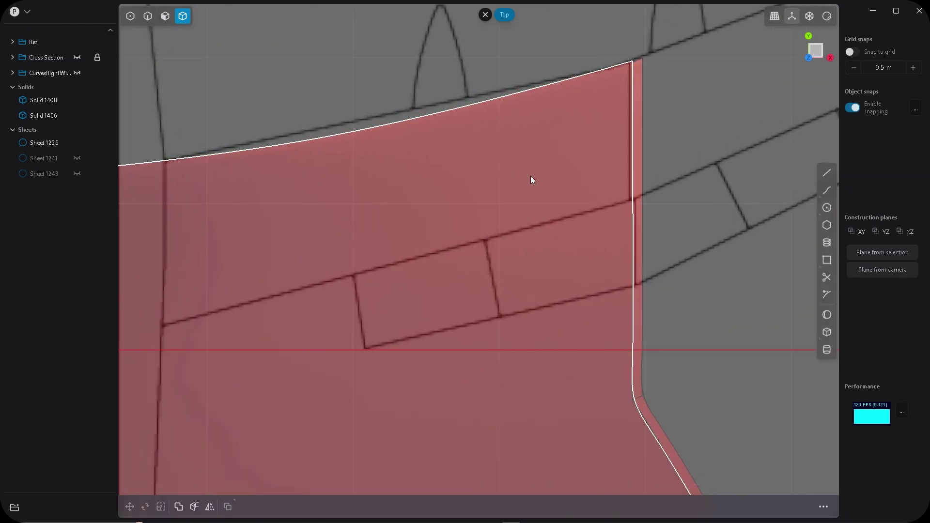
{"action": "scroll", "coordinate": [532, 183], "scroll_direction": "down", "scroll_amount": 1}
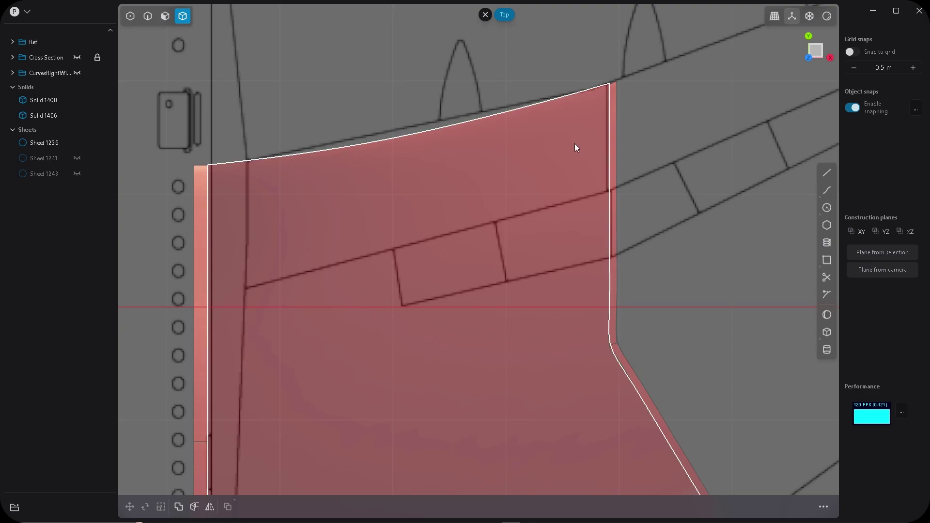
{"action": "left_click", "coordinate": [828, 175]}
{"action": "scroll", "coordinate": [613, 92], "scroll_direction": "up", "scroll_amount": 5}
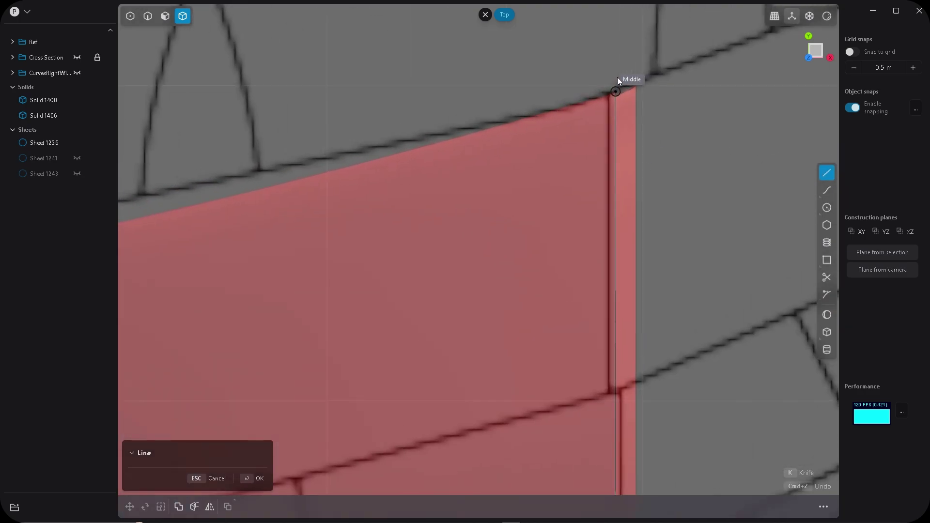
{"action": "left_click", "coordinate": [602, 49]}
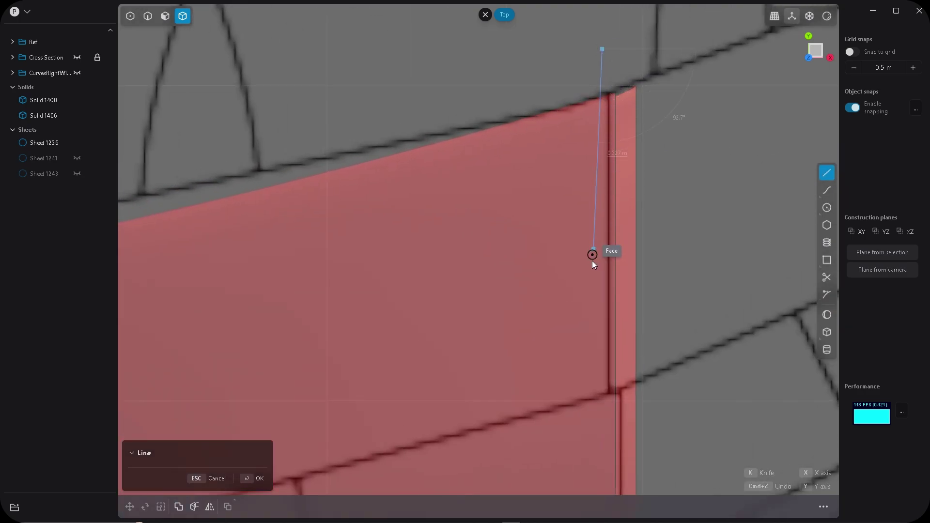
{"action": "left_click", "coordinate": [609, 396]}
{"action": "scroll", "coordinate": [608, 395], "scroll_direction": "down", "scroll_amount": 5}
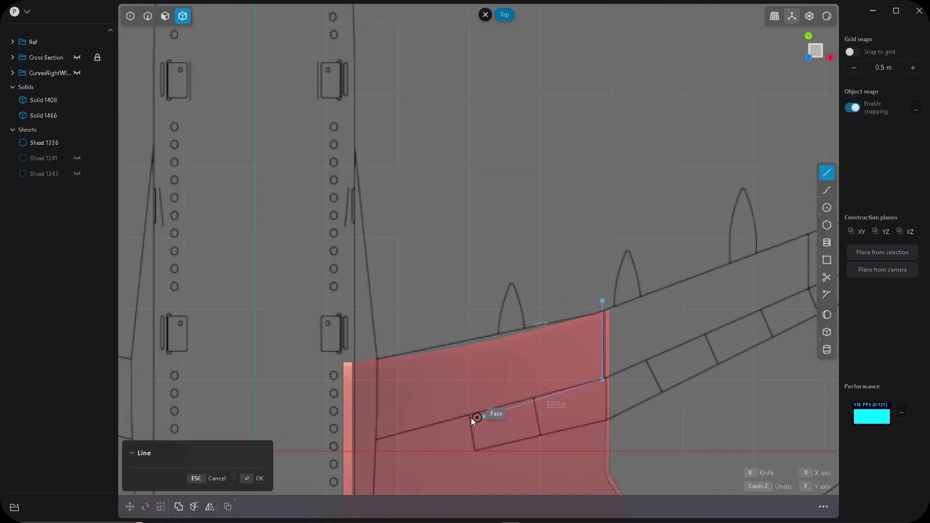
{"action": "left_click", "coordinate": [376, 439]}
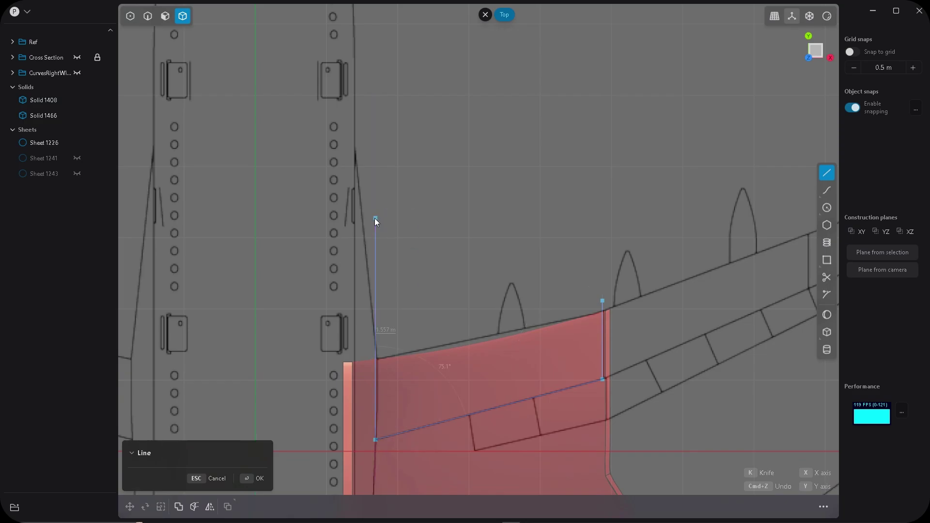
{"action": "left_click", "coordinate": [375, 218]}
{"action": "right_click", "coordinate": [376, 219]}
Cut the wing skin with the flap outline, and delete the cut-out flap piece and the outline curve.
{"action": "scroll", "coordinate": [496, 180], "scroll_direction": "down", "scroll_amount": 8}
{"action": "middle_click_drag", "start_coordinate": [513, 345], "coordinate": [495, 262]}
{"action": "scroll", "coordinate": [495, 261], "scroll_direction": "up", "scroll_amount": 6}
{"action": "key", "text": "c"}
{"action": "left_click", "coordinate": [463, 271]}
{"action": "left_click", "coordinate": [471, 318]}
{"action": "key", "text": "Return"}
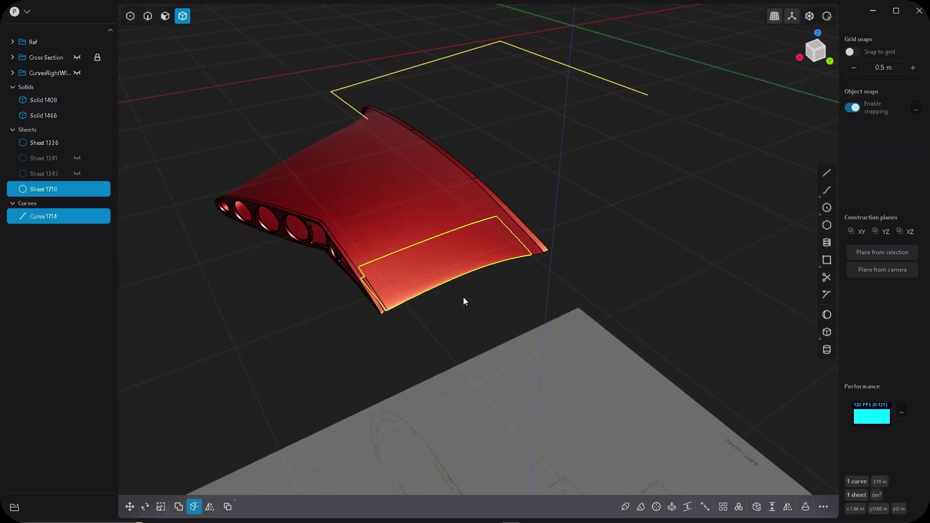
{"action": "middle_click_drag", "start_coordinate": [463, 303], "coordinate": [243, 213]}
{"action": "key", "text": "Delete"}
Duplicate the two side edges of the flap opening in place as separate curves.
{"action": "key", "text": "2"}
{"action": "left_click", "coordinate": [521, 204]}
{"action": "key", "text": "e"}
{"action": "left_click", "coordinate": [205, 186]}
{"action": "middle_click_drag", "start_coordinate": [295, 283], "coordinate": [434, 278]}
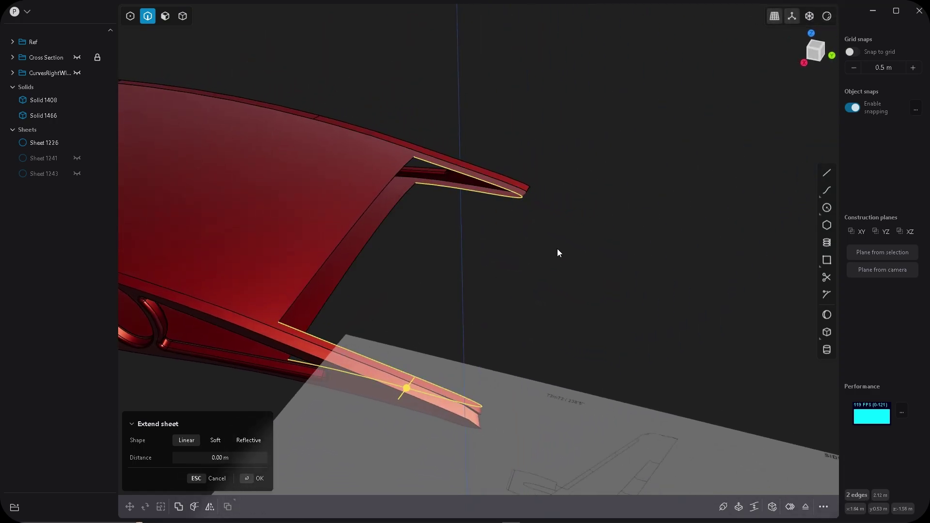
{"action": "key", "text": "shift+d"}
{"action": "left_click_drag", "start_coordinate": [434, 208], "coordinate": [433, 136]}
{"action": "key", "text": "Escape"}
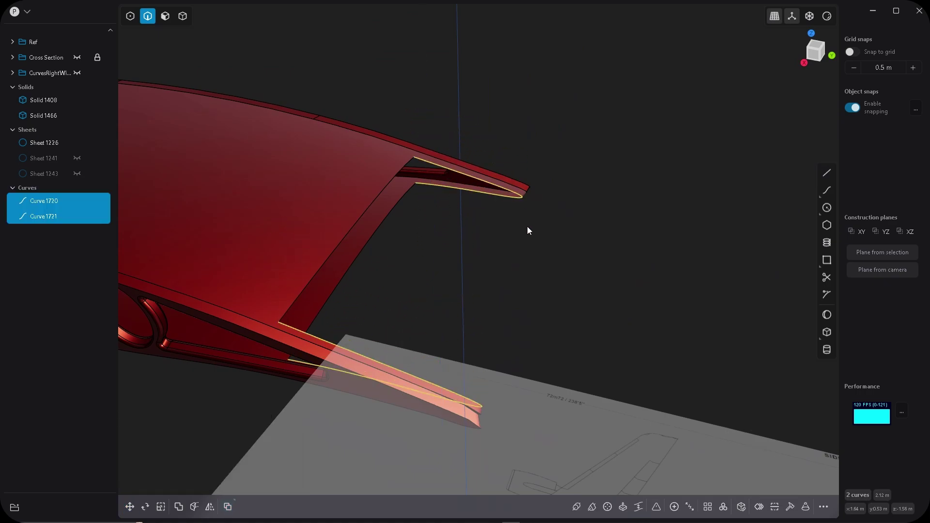
Duplicate the upper and lower front edges of the flap opening in place as curves.
{"action": "left_click", "coordinate": [385, 220]}
{"action": "left_click", "coordinate": [380, 195], "text": "shift"}
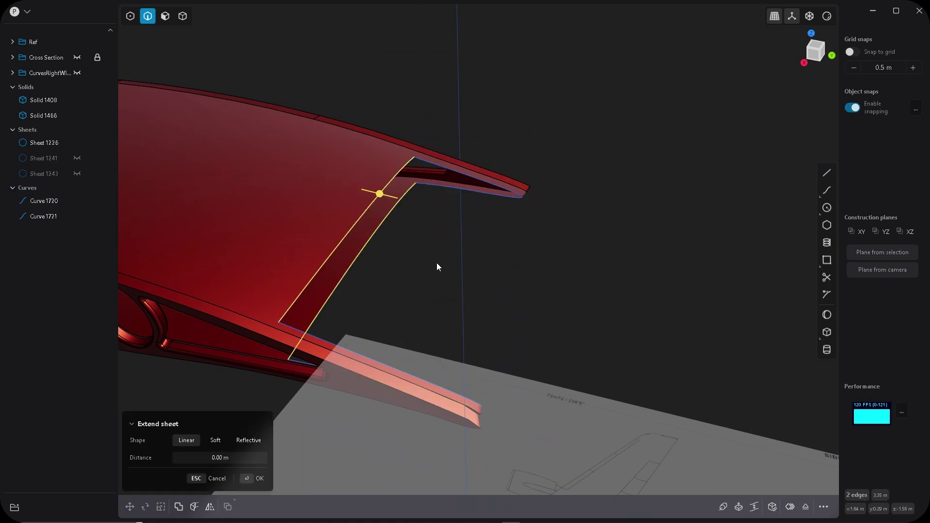
{"action": "key", "text": "ctrl+d"}
{"action": "key", "text": "Escape"}
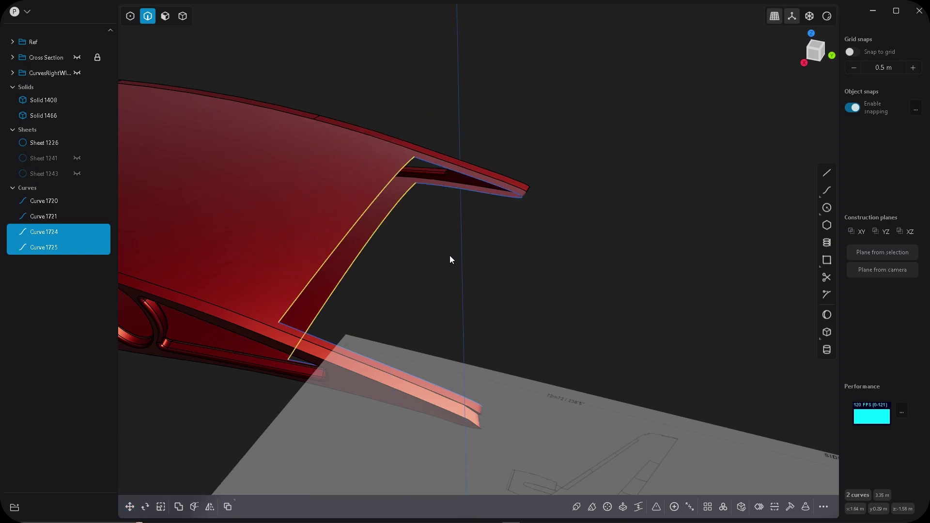
Loft a flap sheet between the two side curves, using the upper and lower front curves as guides.
{"action": "middle_click_drag", "start_coordinate": [449, 260], "coordinate": [560, 274]}
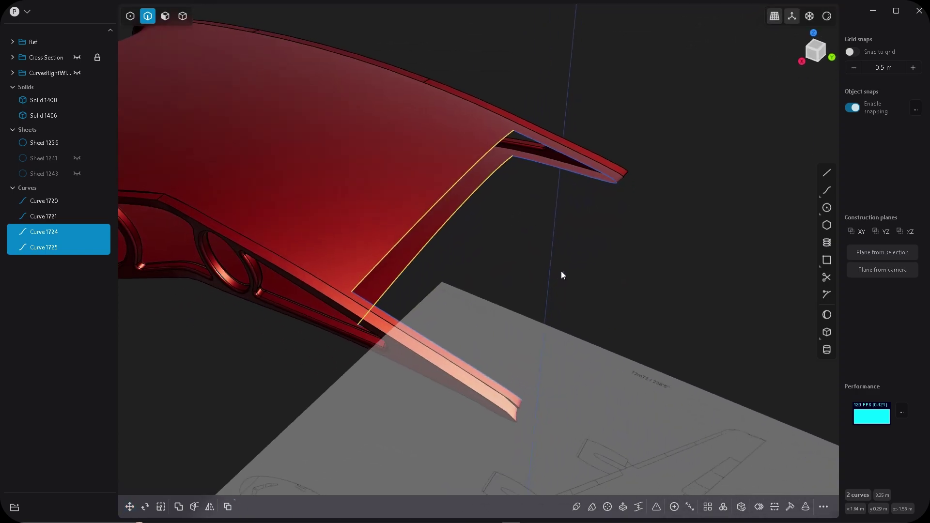
{"action": "left_click", "coordinate": [571, 181]}
{"action": "left_click", "coordinate": [476, 358], "text": "shift"}
{"action": "key", "text": "l"}
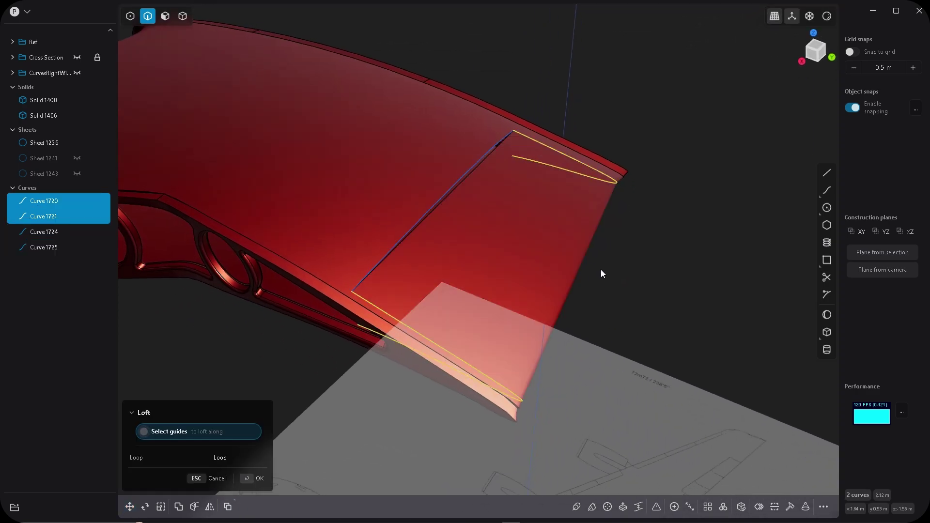
{"action": "middle_click_drag", "start_coordinate": [601, 270], "coordinate": [511, 206]}
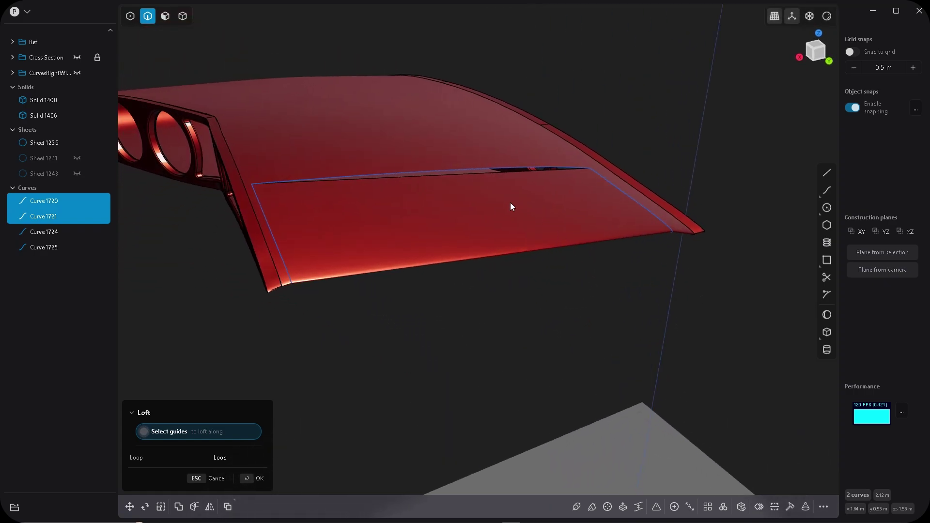
{"action": "left_click", "coordinate": [444, 172]}
{"action": "middle_click_drag", "start_coordinate": [445, 172], "coordinate": [626, 207]}
{"action": "scroll", "coordinate": [523, 192], "scroll_direction": "up", "scroll_amount": 5}
{"action": "left_click", "coordinate": [492, 172]}
{"action": "mouse_move", "coordinate": [490, 216]}
{"action": "middle_mouse_down"}
{"action": "mouse_move", "coordinate": [479, 216]}
{"action": "mouse_move", "coordinate": [428, 349]}
{"action": "mouse_move", "coordinate": [637, 237]}
{"action": "mouse_move", "coordinate": [644, 262]}
{"action": "mouse_move", "coordinate": [549, 332]}
{"action": "mouse_move", "coordinate": [402, 303]}
{"action": "mouse_move", "coordinate": [469, 288]}
{"action": "mouse_move", "coordinate": [619, 331]}
{"action": "mouse_move", "coordinate": [497, 226]}
{"action": "mouse_move", "coordinate": [472, 225]}
{"action": "middle_mouse_up"}
{"action": "key", "text": "Return"}
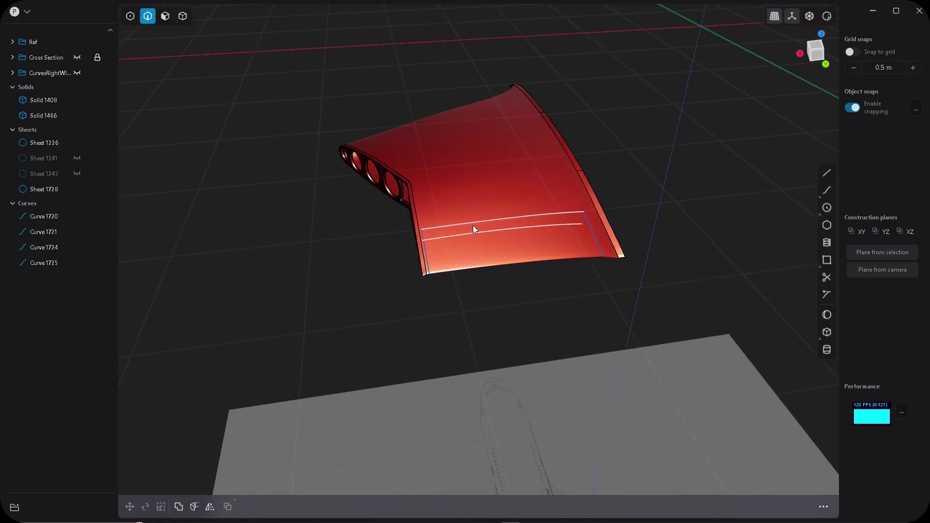
From the top, trace the panel strip ahead of the flap with a line starting at the flap's outboard front corner.
{"action": "key", "text": "7"}
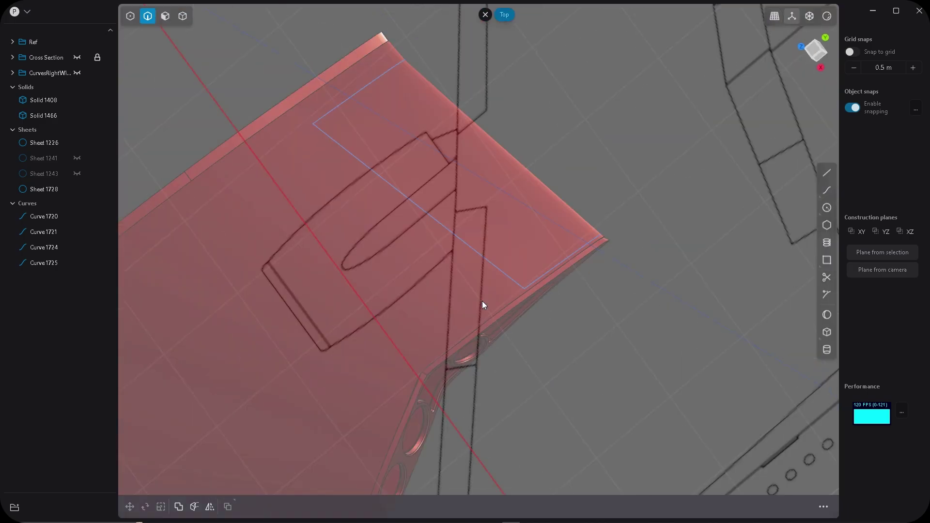
{"action": "scroll", "coordinate": [486, 150], "scroll_direction": "down", "scroll_amount": 5}
{"action": "scroll", "coordinate": [507, 168], "scroll_direction": "up", "scroll_amount": 7}
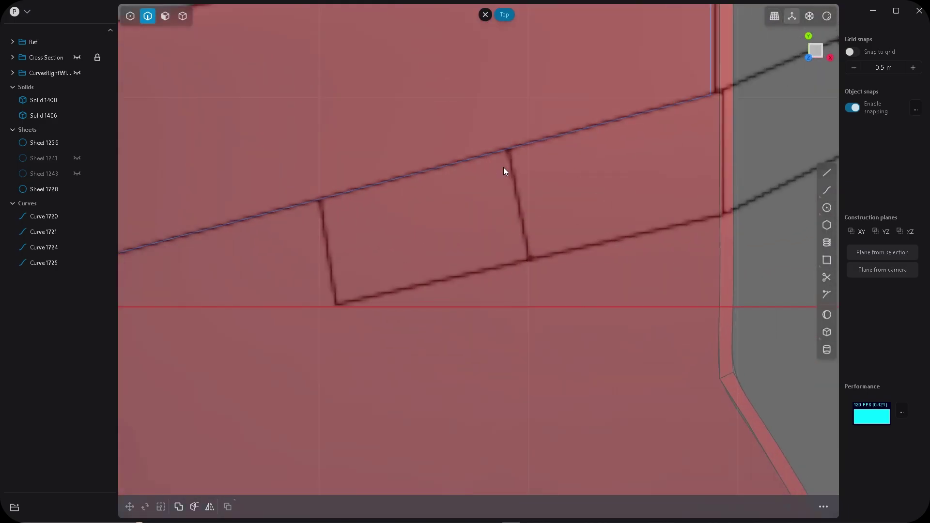
{"action": "left_click", "coordinate": [827, 174]}
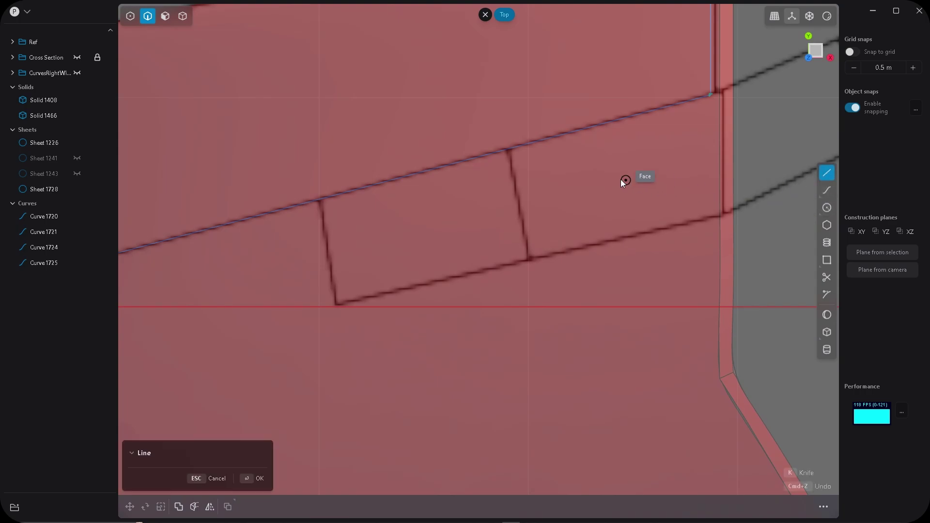
{"action": "scroll", "coordinate": [595, 159], "scroll_direction": "down", "scroll_amount": 3}
{"action": "scroll", "coordinate": [609, 138], "scroll_direction": "up", "scroll_amount": 5}
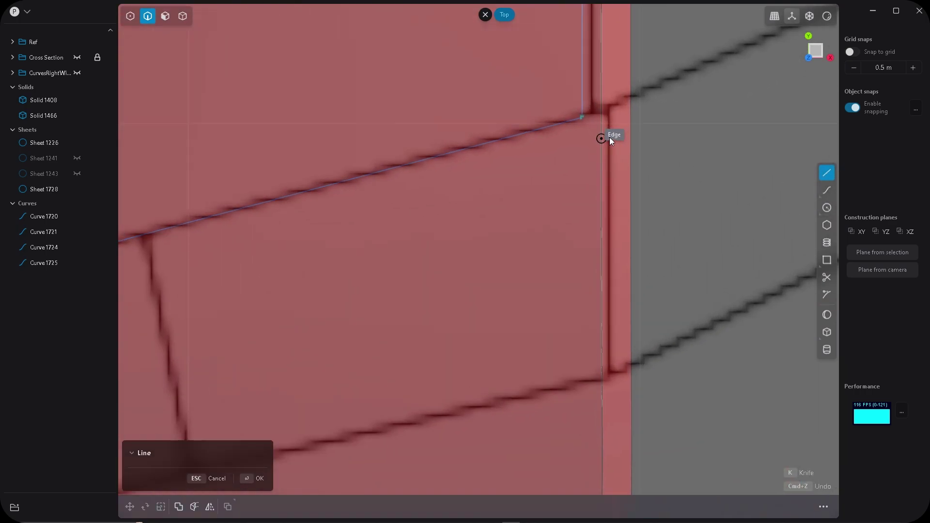
{"action": "left_click", "coordinate": [583, 118]}
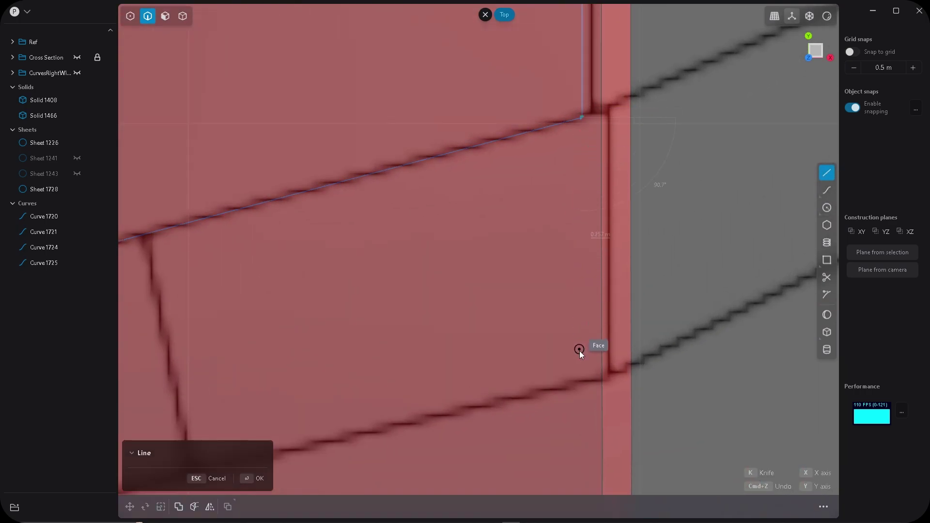
{"action": "scroll", "coordinate": [576, 119], "scroll_direction": "down", "scroll_amount": 5}
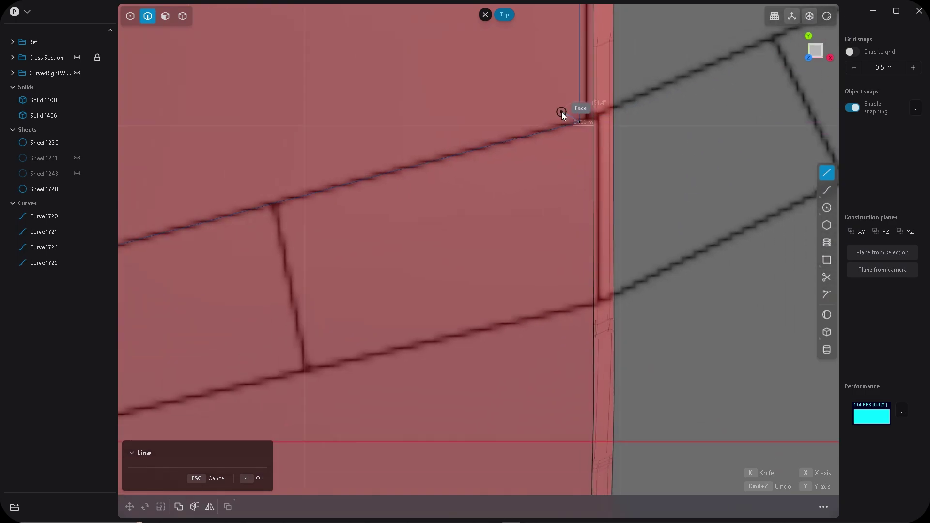
{"action": "scroll", "coordinate": [572, 251], "scroll_direction": "up", "scroll_amount": 3}
{"action": "left_click", "coordinate": [584, 231]}
{"action": "scroll", "coordinate": [584, 230], "scroll_direction": "down", "scroll_amount": 2}
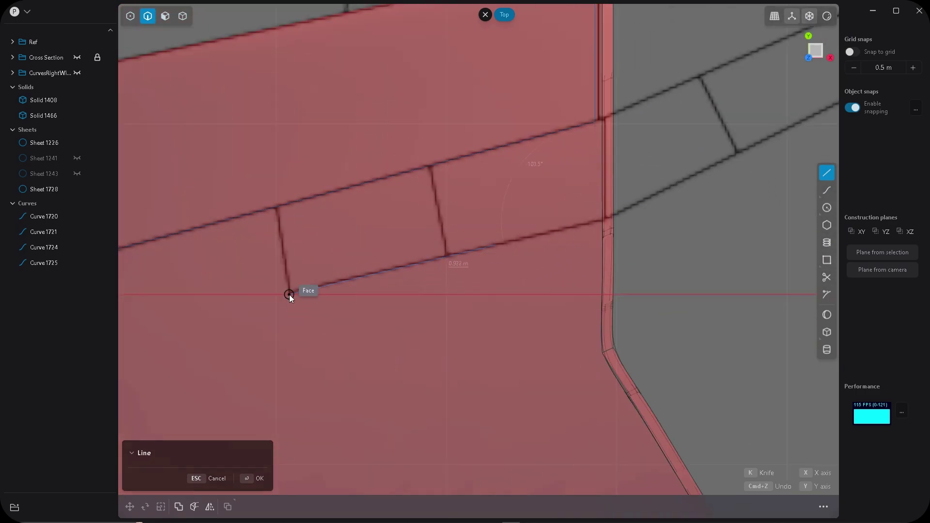
{"action": "left_click", "coordinate": [290, 293]}
{"action": "scroll", "coordinate": [254, 124], "scroll_direction": "down", "scroll_amount": 5}
{"action": "middle_click_drag", "start_coordinate": [254, 123], "coordinate": [462, 132], "text": "shift"}
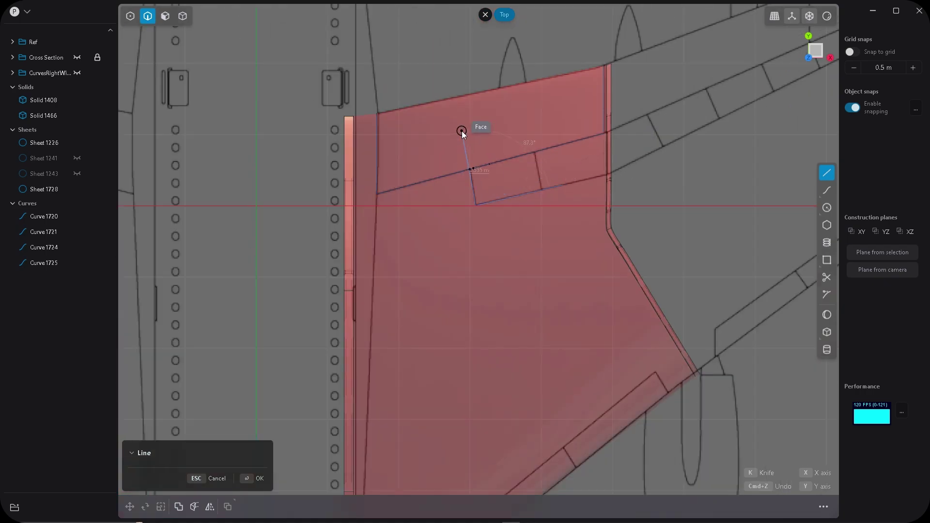
{"action": "left_click", "coordinate": [460, 130]}
{"action": "right_click", "coordinate": [461, 131]}
Draw a straight line along the blueprint's divider between the two panels, extending it past the flap's front edge.
{"action": "scroll", "coordinate": [542, 184], "scroll_direction": "up", "scroll_amount": 3}
{"action": "left_click", "coordinate": [505, 210]}
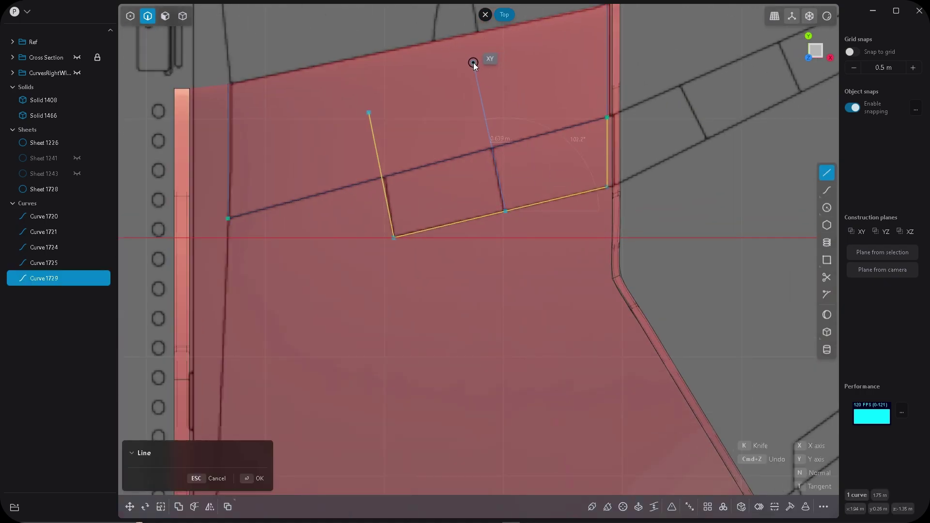
{"action": "left_click", "coordinate": [473, 63]}
{"action": "right_click", "coordinate": [479, 90]}
Move the panel outline and the divider line together about 0.5 m straight up above the wing.
{"action": "scroll", "coordinate": [487, 222], "scroll_direction": "down", "scroll_amount": 4}
{"action": "middle_click_drag", "start_coordinate": [488, 222], "coordinate": [341, 165]}
{"action": "scroll", "coordinate": [519, 261], "scroll_direction": "up", "scroll_amount": 6}
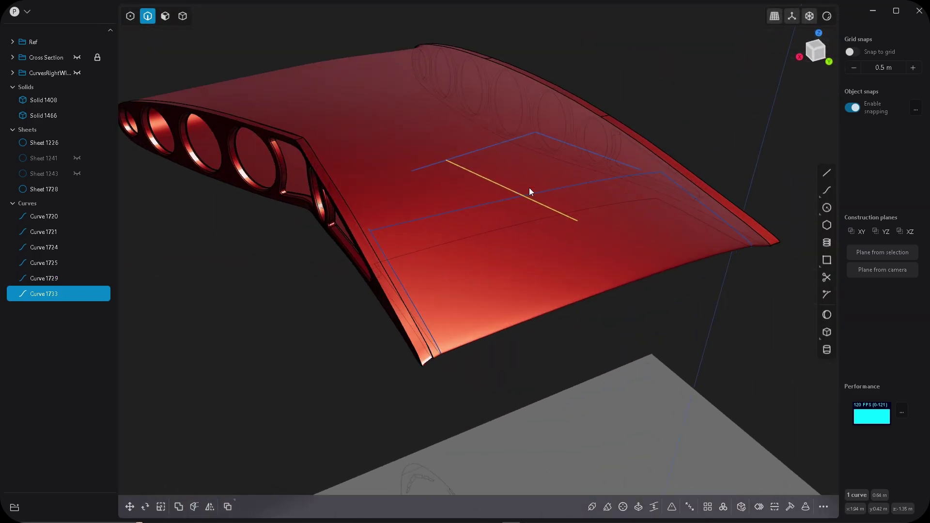
{"action": "left_click", "coordinate": [575, 145], "text": "shift"}
{"action": "scroll", "coordinate": [514, 213], "scroll_direction": "down", "scroll_amount": 2}
{"action": "key", "text": "g"}
{"action": "left_click_drag", "start_coordinate": [501, 165], "coordinate": [499, 58]}
Cut the wing skin with the panel outline to separate the panel strip on the upper and lower surfaces.
{"action": "left_click", "coordinate": [610, 86]}
{"action": "left_click", "coordinate": [609, 86]}
{"action": "key", "text": "c"}
{"action": "left_click", "coordinate": [571, 240]}
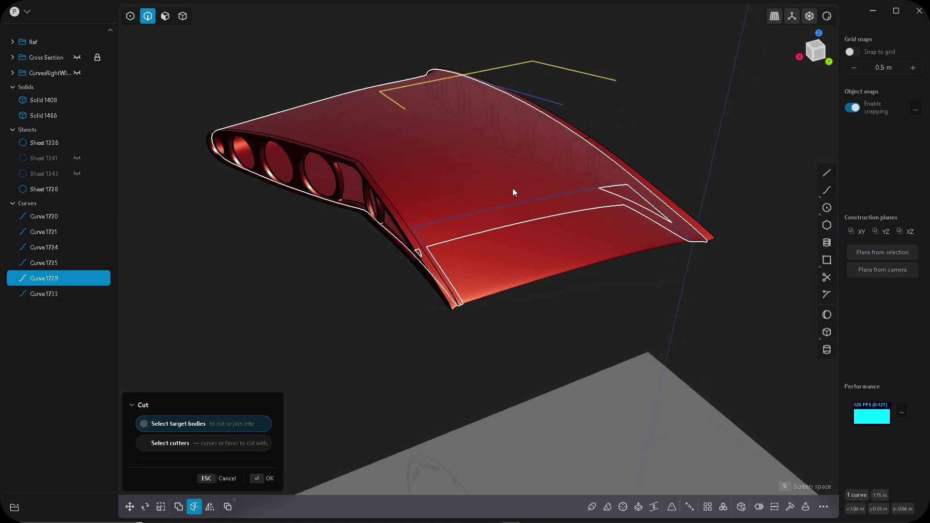
{"action": "left_click", "coordinate": [496, 181]}
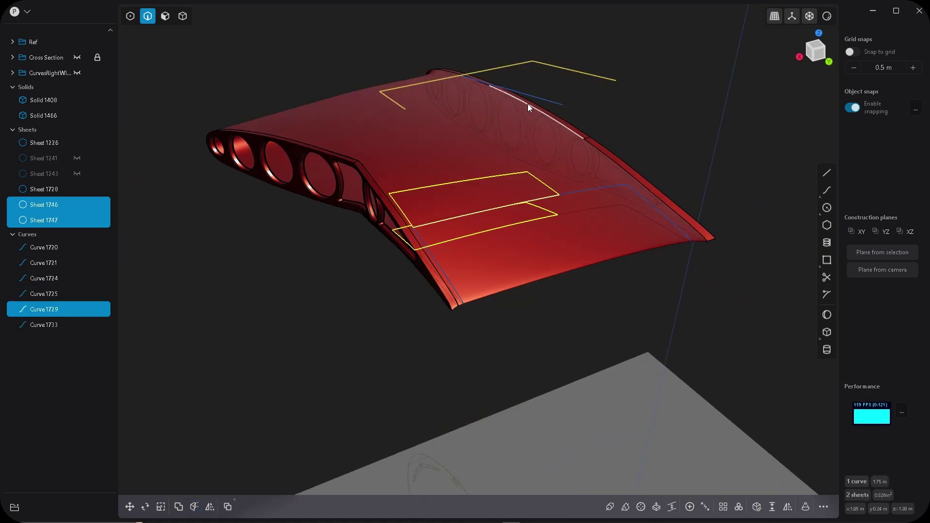
Cut the upper surface's panel strip in two with the divider line.
{"action": "left_click", "coordinate": [533, 97]}
{"action": "key", "text": "c"}
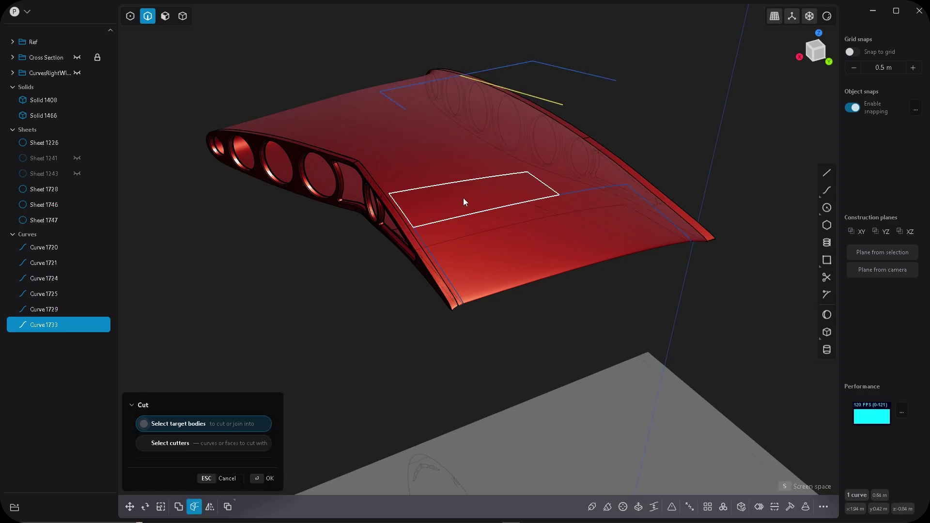
{"action": "scroll", "coordinate": [438, 101], "scroll_direction": "down", "scroll_amount": 6}
{"action": "scroll", "coordinate": [499, 402], "scroll_direction": "down", "scroll_amount": 3}
{"action": "scroll", "coordinate": [486, 398], "scroll_direction": "up", "scroll_amount": 5}
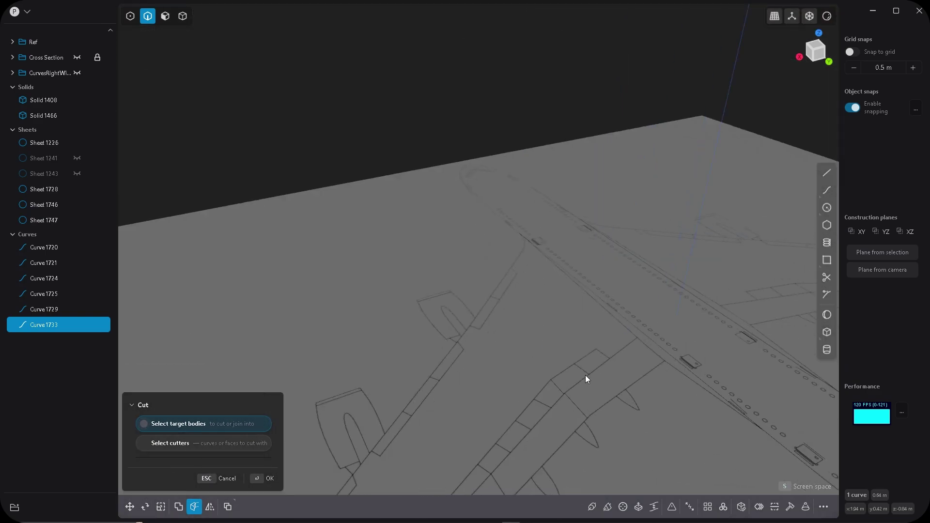
{"action": "scroll", "coordinate": [519, 217], "scroll_direction": "down", "scroll_amount": 5}
{"action": "scroll", "coordinate": [518, 217], "scroll_direction": "up", "scroll_amount": 5}
{"action": "left_click", "coordinate": [487, 320]}
{"action": "left_click", "coordinate": [487, 319]}
Cut the lower surface's panel strip in two with the same divider line.
{"action": "left_click", "coordinate": [527, 265]}
{"action": "middle_click_drag", "start_coordinate": [527, 265], "coordinate": [684, 204]}
{"action": "key", "text": "c"}
{"action": "middle_click_drag", "start_coordinate": [533, 213], "coordinate": [504, 180]}
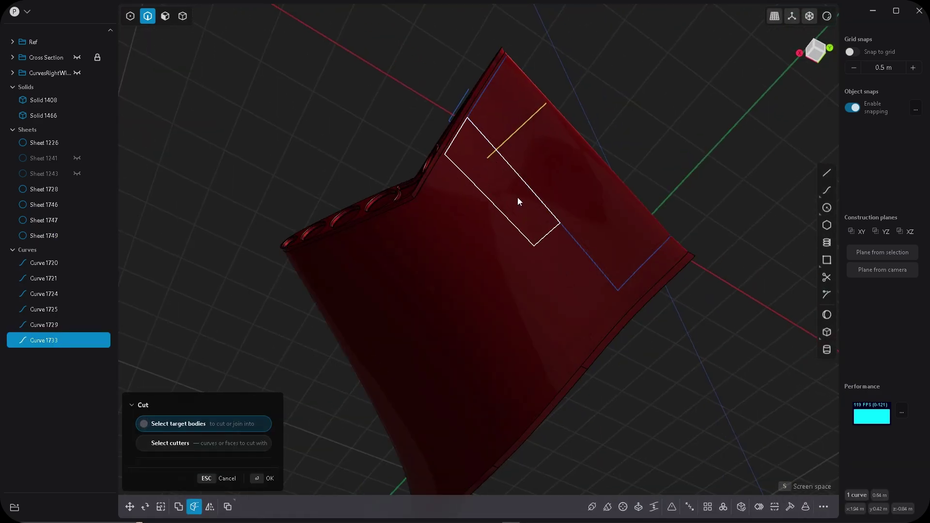
{"action": "left_click", "coordinate": [504, 179]}
{"action": "middle_click_drag", "start_coordinate": [693, 194], "coordinate": [731, 301]}
{"action": "left_click", "coordinate": [705, 260]}
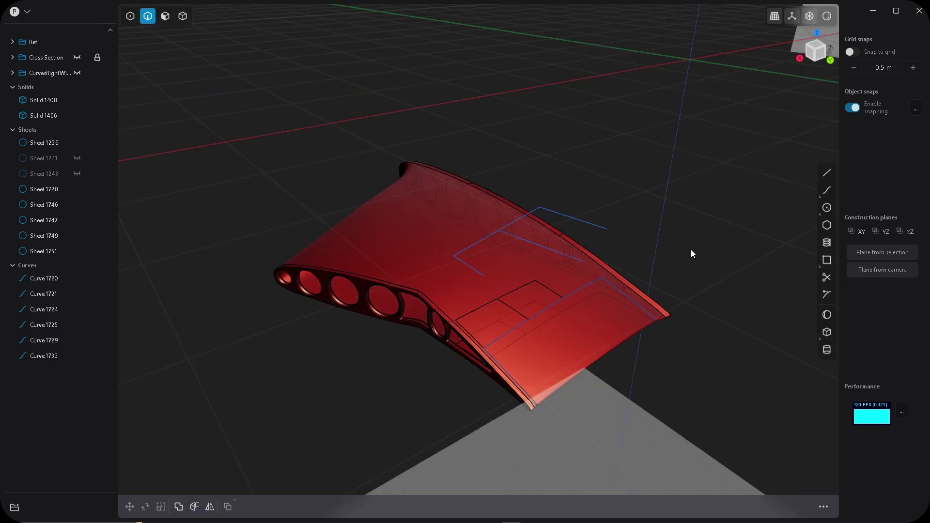
Collect all six loose cutting curves around the flap and panels into the hidden right-wing curves folder.
{"action": "left_click", "coordinate": [591, 223]}
{"action": "left_click", "coordinate": [574, 260]}
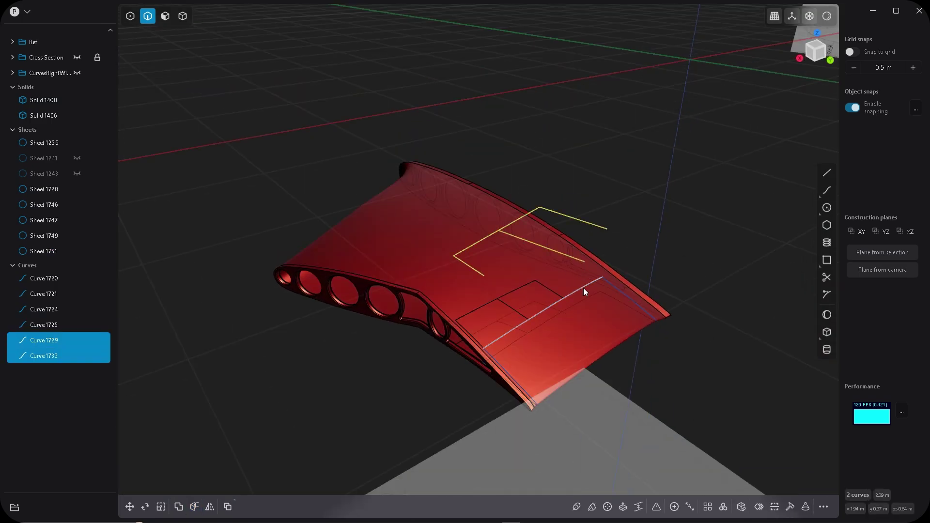
{"action": "left_click", "coordinate": [584, 289]}
{"action": "left_click", "coordinate": [617, 295]}
{"action": "left_click", "coordinate": [637, 303], "text": "shift"}
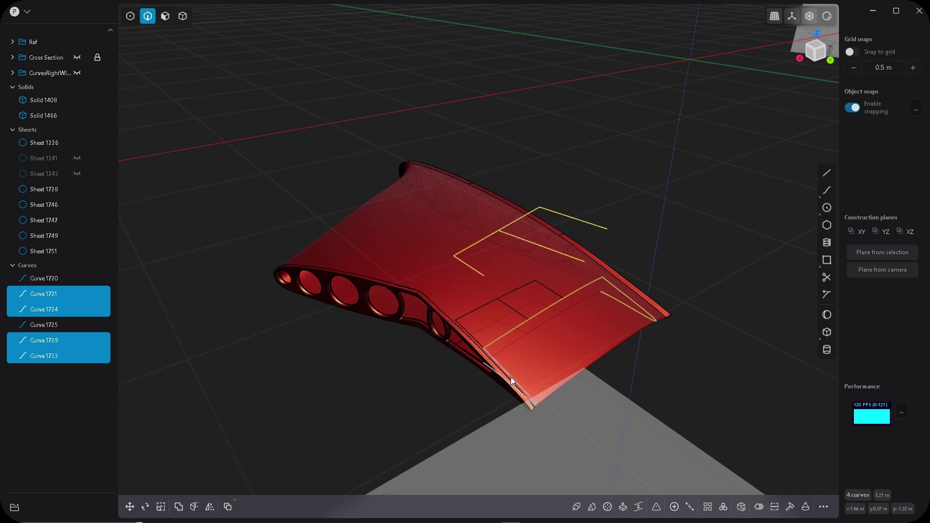
{"action": "left_click", "coordinate": [511, 377], "text": "shift"}
{"action": "middle_click_drag", "start_coordinate": [569, 419], "coordinate": [584, 281]}
{"action": "left_click", "coordinate": [514, 221], "text": "shift"}
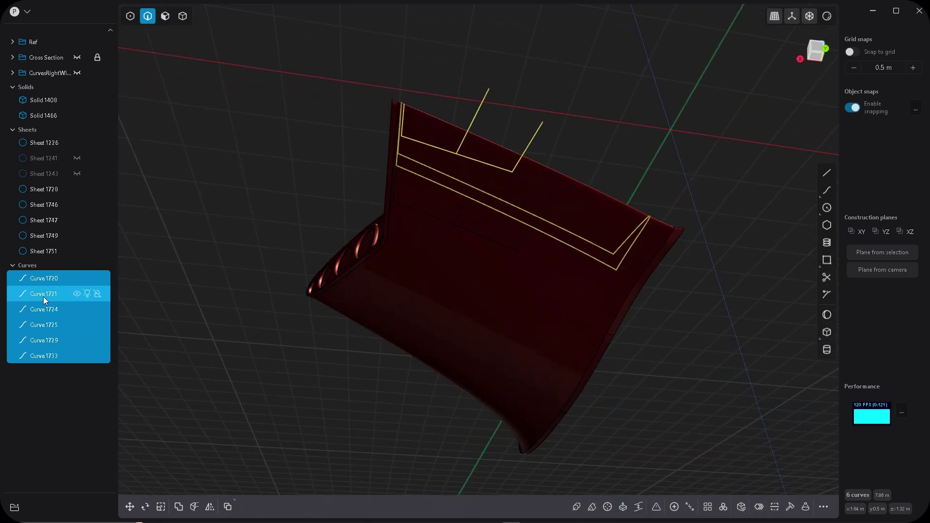
{"action": "left_click_drag", "start_coordinate": [43, 297], "coordinate": [45, 75]}
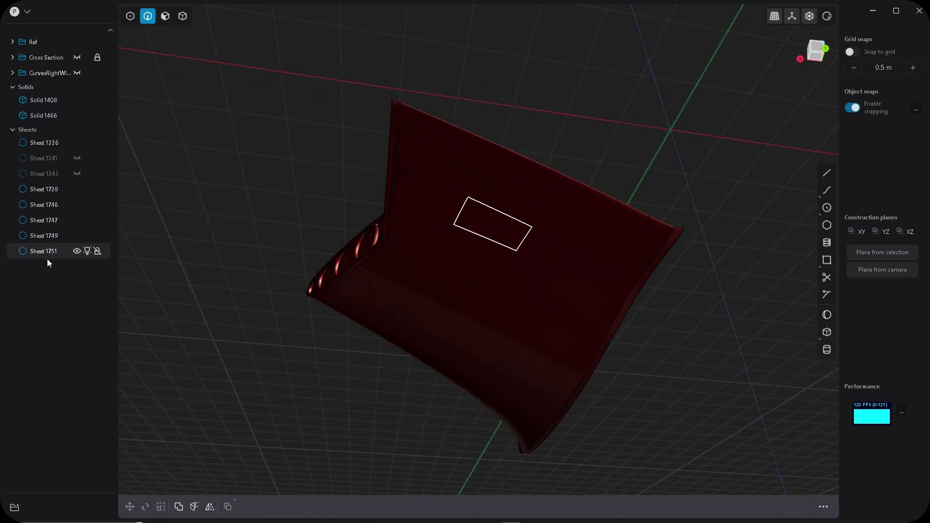
Isolate the flap sheet by hiding every other object.
{"action": "middle_click_drag", "start_coordinate": [515, 88], "coordinate": [540, 198]}
{"action": "key", "text": "4"}
{"action": "left_click", "coordinate": [539, 198]}
{"action": "middle_click_drag", "start_coordinate": [540, 199], "coordinate": [546, 274]}
{"action": "scroll", "coordinate": [523, 243], "scroll_direction": "up", "scroll_amount": 5}
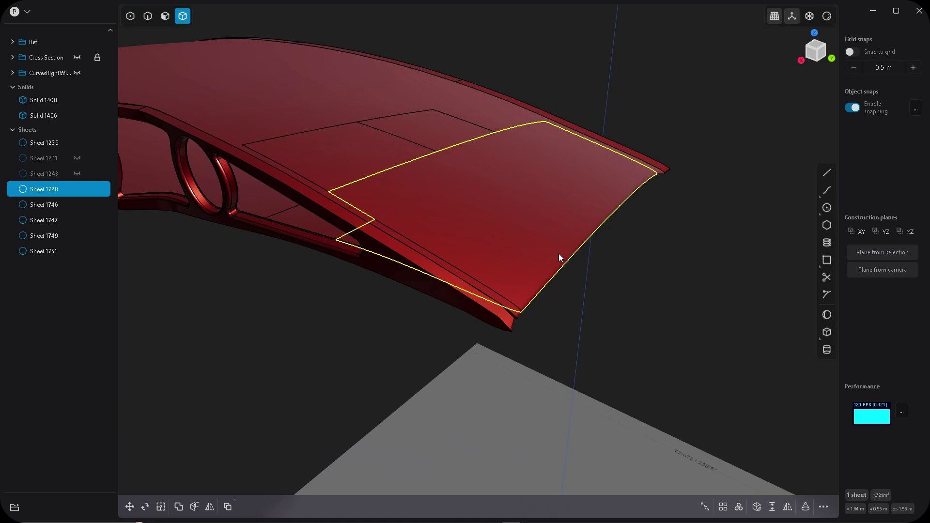
{"action": "key", "text": "shift+h"}
Split the flap's upper and lower faces with one lengthwise cut each, close to the trailing edge.
{"action": "middle_click_drag", "start_coordinate": [562, 295], "coordinate": [564, 280]}
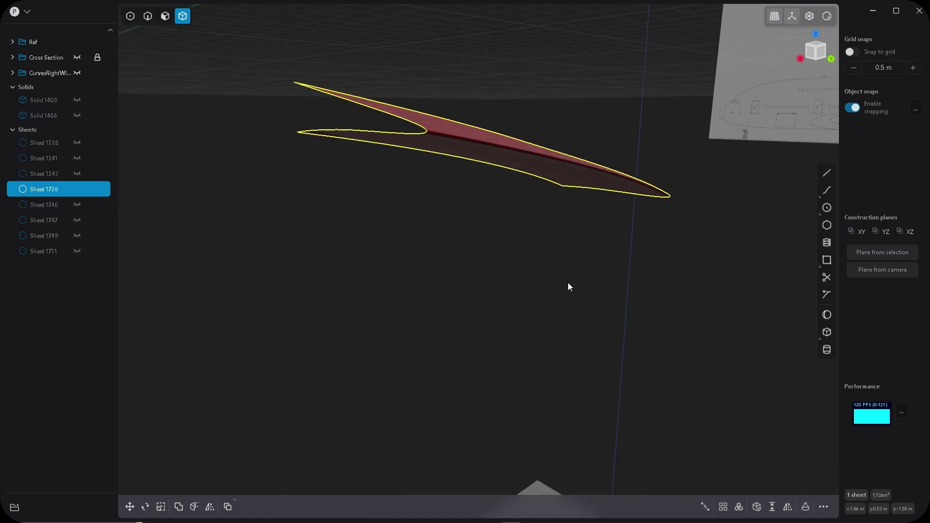
{"action": "scroll", "coordinate": [432, 133], "scroll_direction": "up", "scroll_amount": 5}
{"action": "scroll", "coordinate": [433, 134], "scroll_direction": "down", "scroll_amount": 2}
{"action": "middle_click_drag", "start_coordinate": [447, 209], "coordinate": [726, 286]}
{"action": "left_click", "coordinate": [739, 304]}
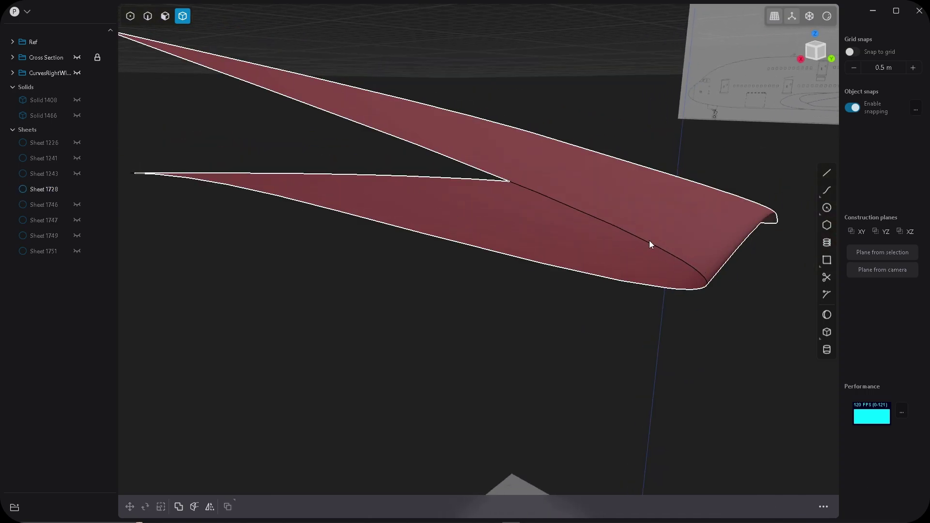
{"action": "key", "text": "ctrl+r"}
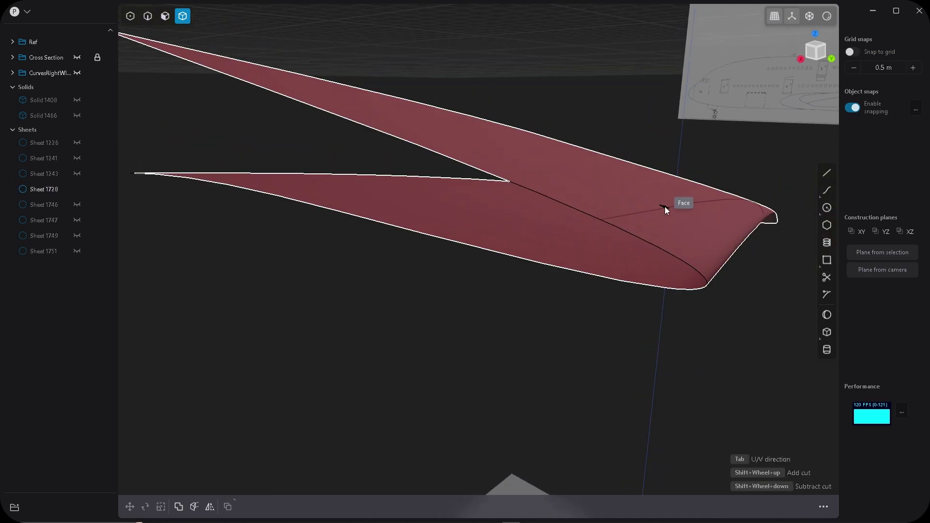
{"action": "left_click", "coordinate": [681, 256]}
{"action": "middle_click_drag", "start_coordinate": [670, 320], "coordinate": [694, 296]}
{"action": "middle_click_drag", "start_coordinate": [751, 196], "coordinate": [746, 218]}
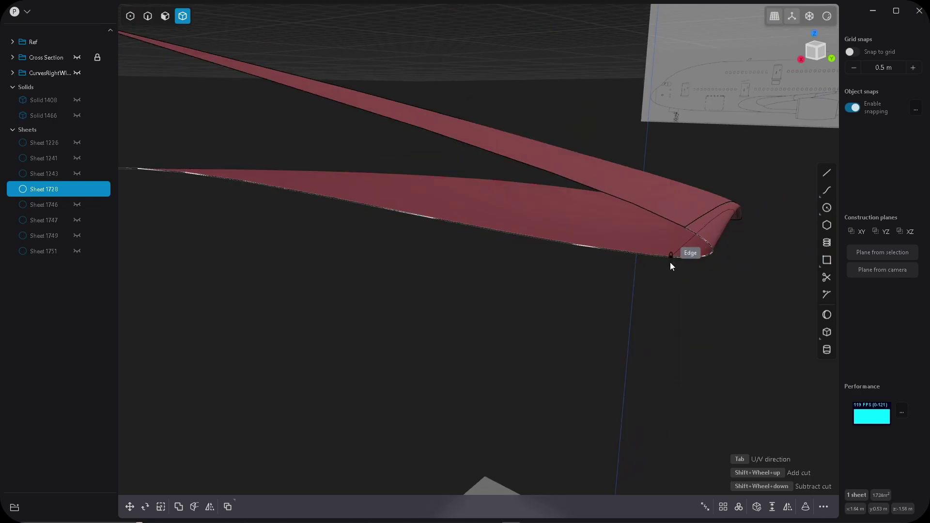
{"action": "left_click", "coordinate": [675, 262]}
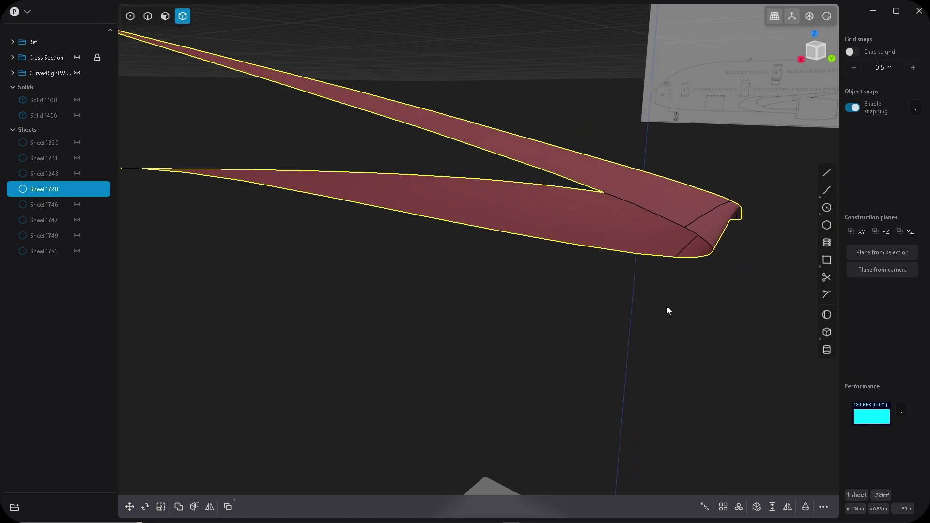
Delete the narrow trailing-edge face to separate the flap's upper and lower sheets, and show the remaining wing parts again.
{"action": "middle_click_drag", "start_coordinate": [636, 325], "coordinate": [548, 310]}
{"action": "key", "text": "3"}
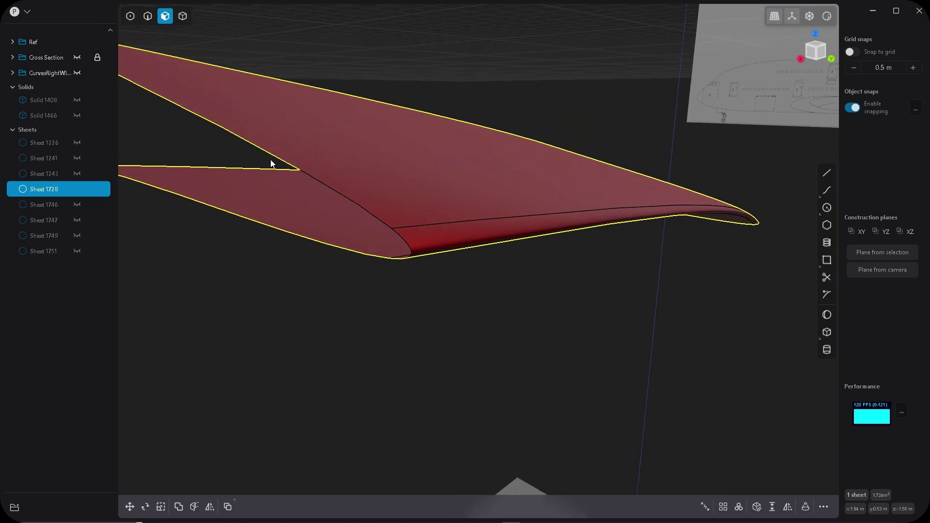
{"action": "left_click", "coordinate": [451, 241]}
{"action": "key", "text": "o"}
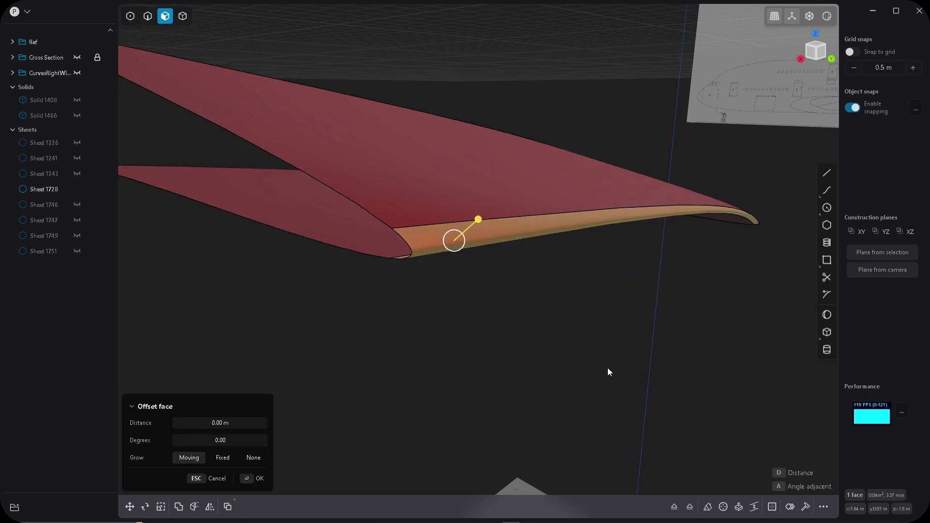
{"action": "key", "text": "Delete"}
{"action": "scroll", "coordinate": [535, 297], "scroll_direction": "down", "scroll_amount": 5}
{"action": "middle_click_drag", "start_coordinate": [536, 297], "coordinate": [504, 254]}
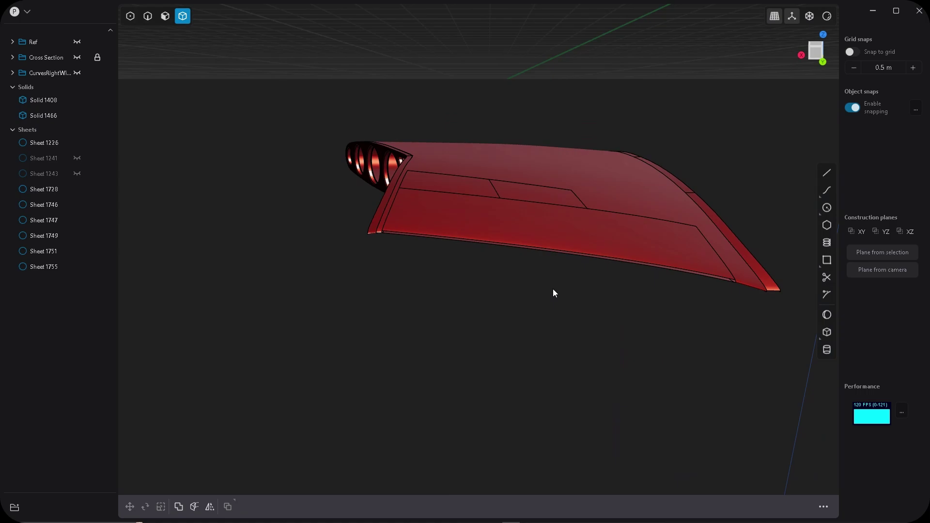
Thicken the main wing skin sheet by 0.01583 m on one side only.
{"action": "middle_click_drag", "start_coordinate": [553, 289], "coordinate": [664, 296]}
{"action": "middle_click_drag", "start_coordinate": [373, 305], "coordinate": [451, 251]}
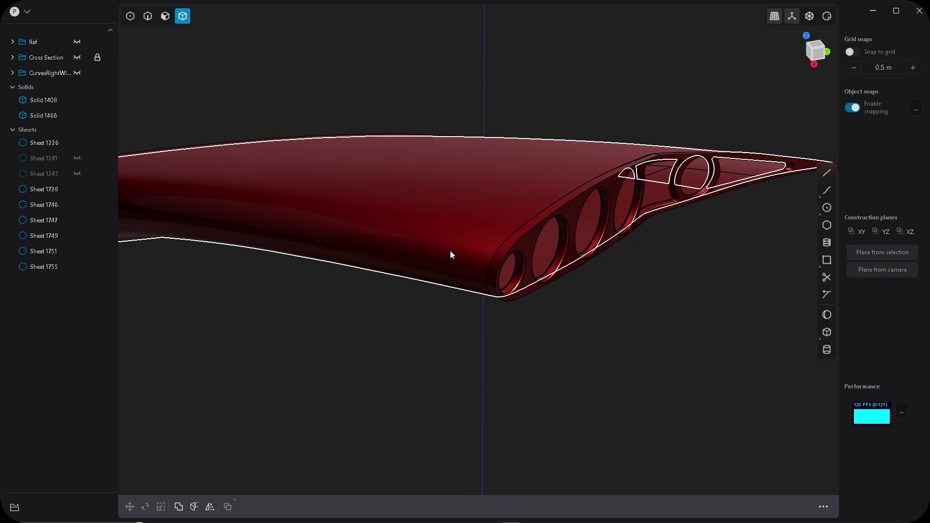
{"action": "left_click", "coordinate": [434, 245]}
{"action": "middle_click_drag", "start_coordinate": [478, 348], "coordinate": [512, 350]}
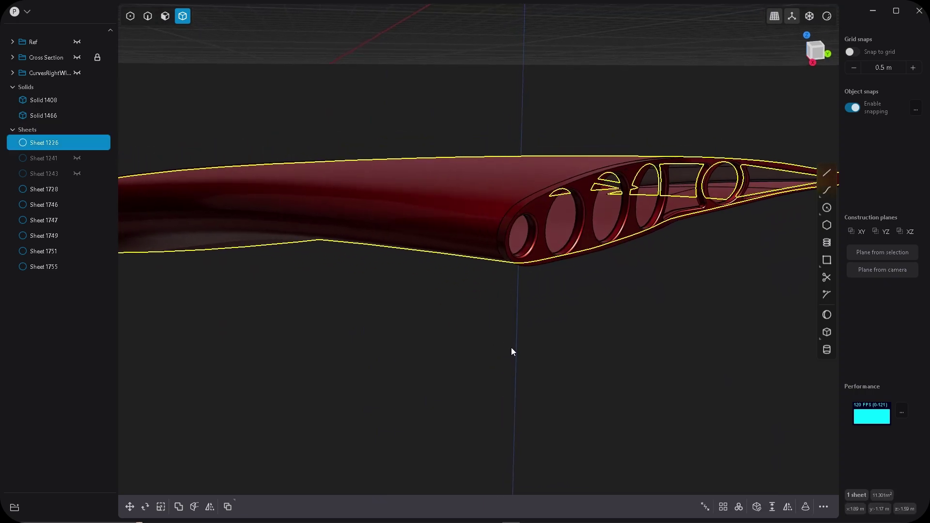
{"action": "left_click", "coordinate": [772, 507]}
{"action": "middle_click_drag", "start_coordinate": [709, 253], "coordinate": [560, 284]}
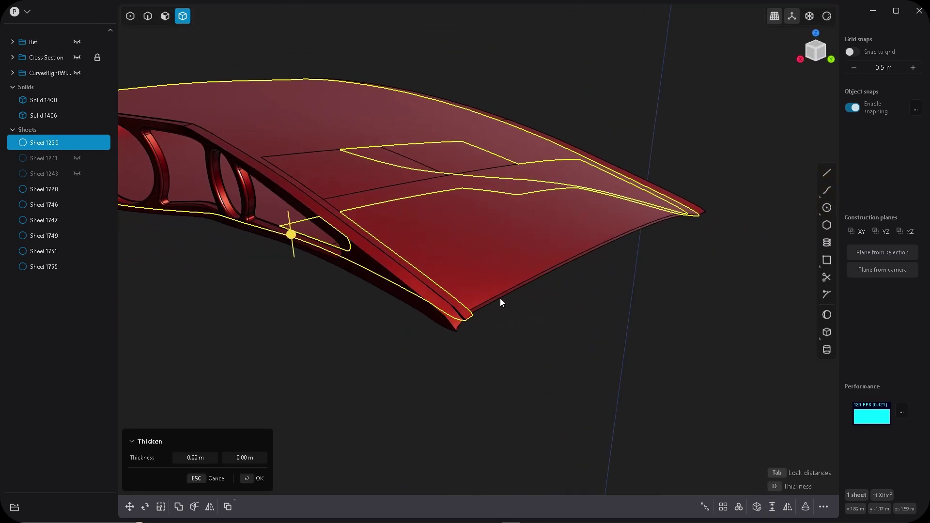
{"action": "middle_click_drag", "start_coordinate": [484, 300], "coordinate": [339, 329]}
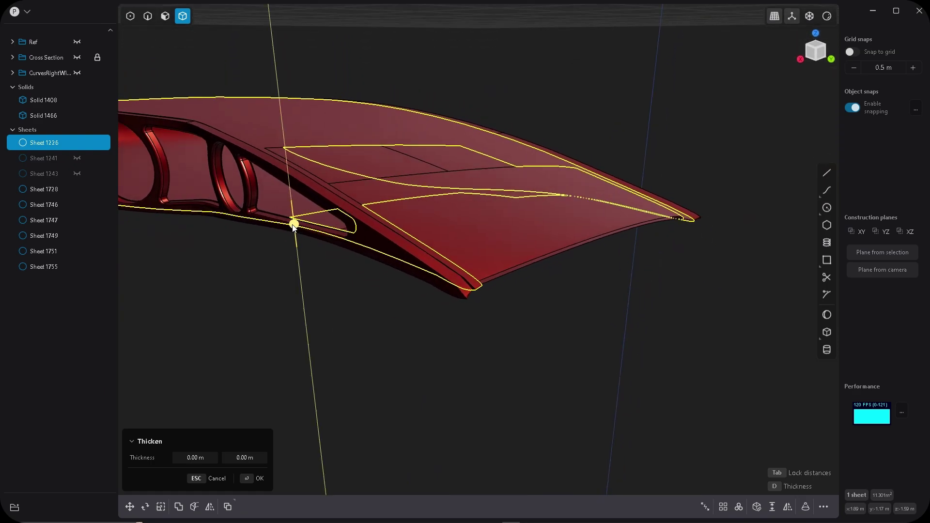
{"action": "left_click_drag", "start_coordinate": [293, 224], "coordinate": [291, 225]}
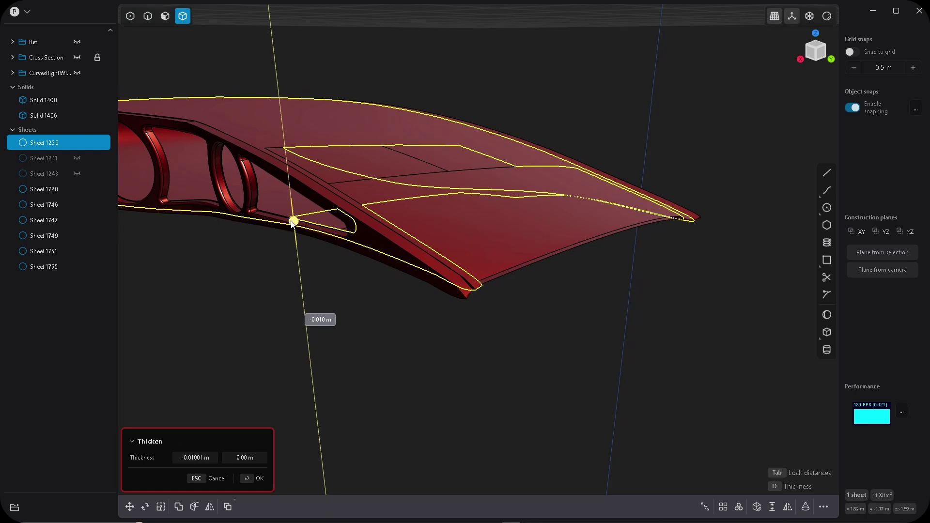
{"action": "left_click_drag", "start_coordinate": [292, 223], "coordinate": [291, 232]}
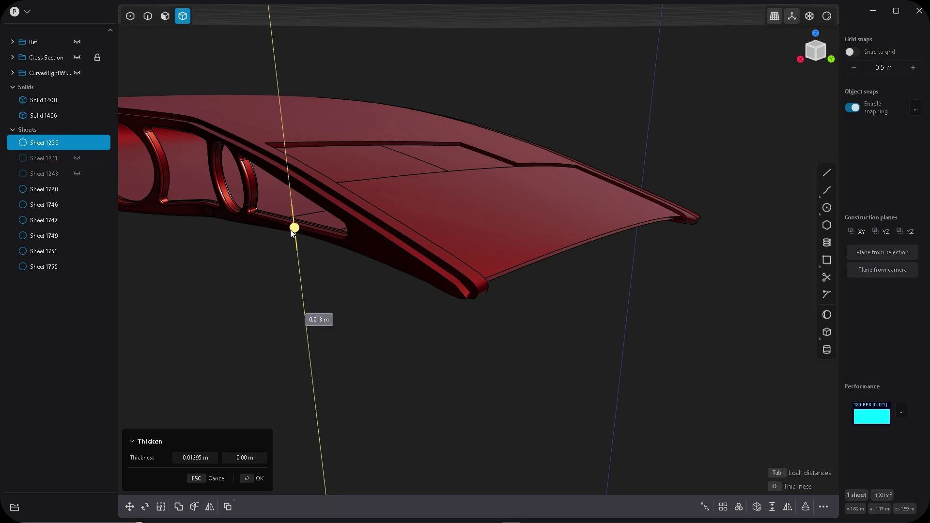
{"action": "left_click_drag", "start_coordinate": [291, 231], "coordinate": [293, 233]}
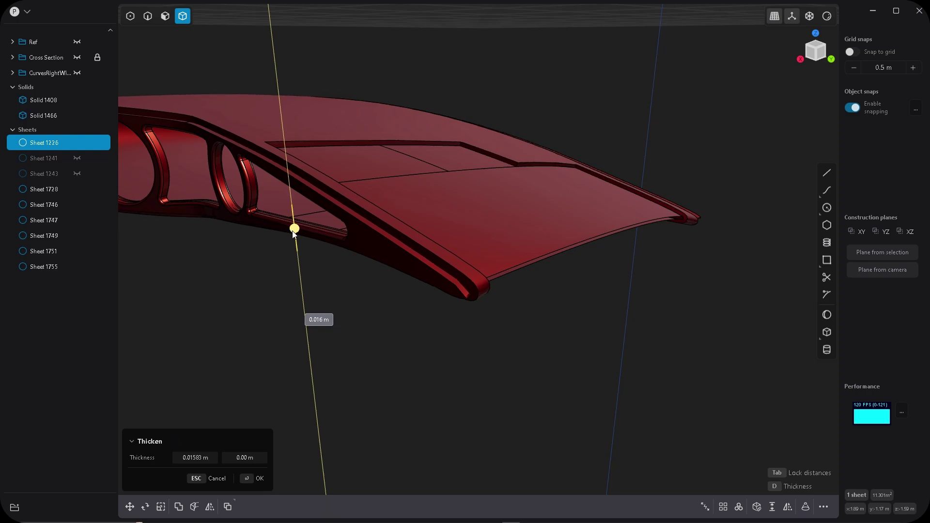
{"action": "middle_click_drag", "start_coordinate": [390, 326], "coordinate": [370, 346]}
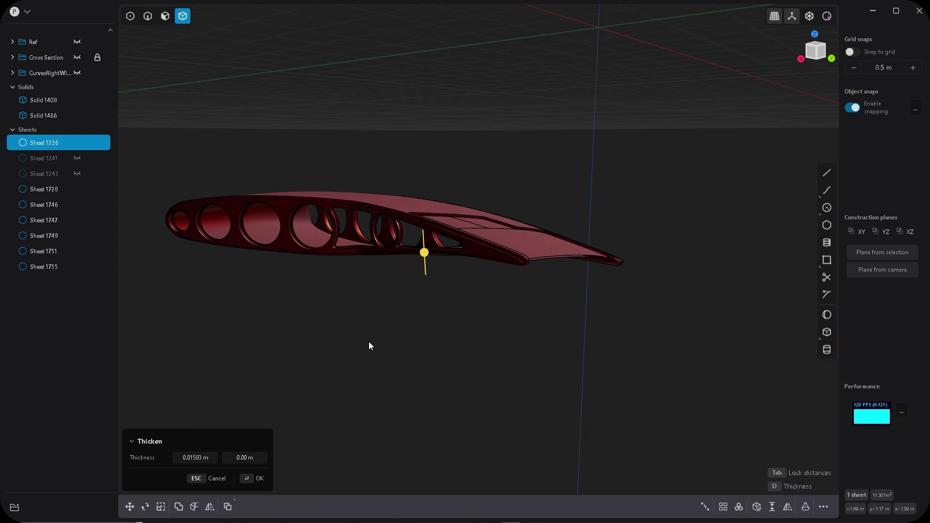
Copy the thickness value into the Notepad++ document as "0.01583 m Thickness wing" and save the file.
{"action": "left_click", "coordinate": [206, 456]}
{"action": "key", "text": "ctrl+c"}
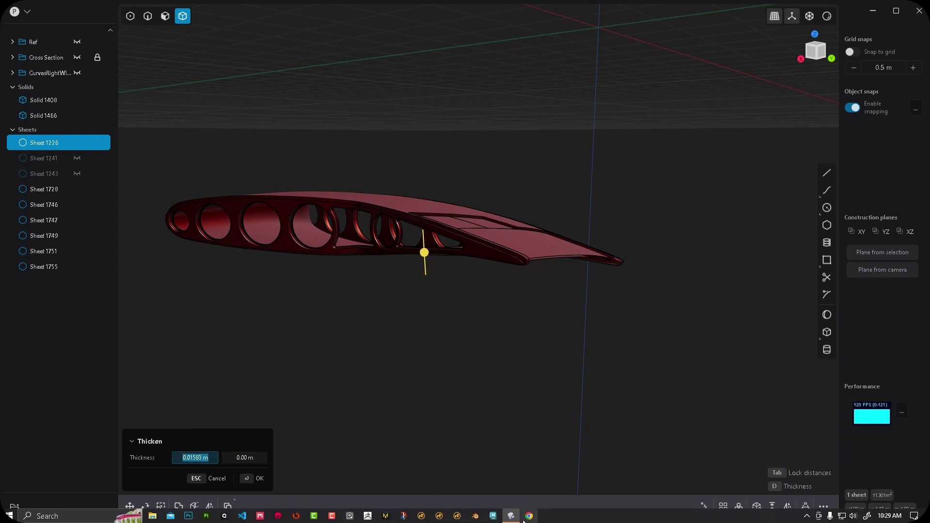
{"action": "left_click", "coordinate": [520, 516]}
{"action": "left_click_drag", "start_coordinate": [199, 134], "coordinate": [32, 134]}
{"action": "key", "text": "ctrl+v"}
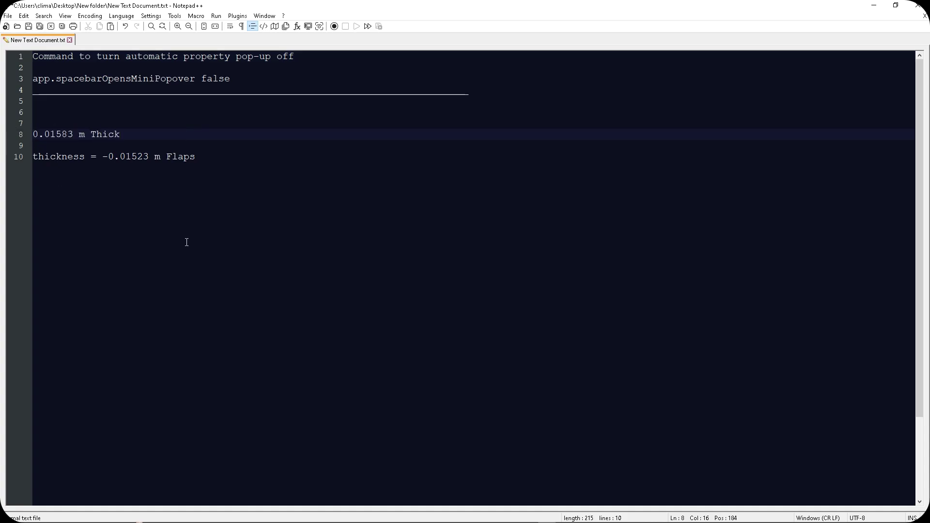
{"action": "key", "text": "Return"}
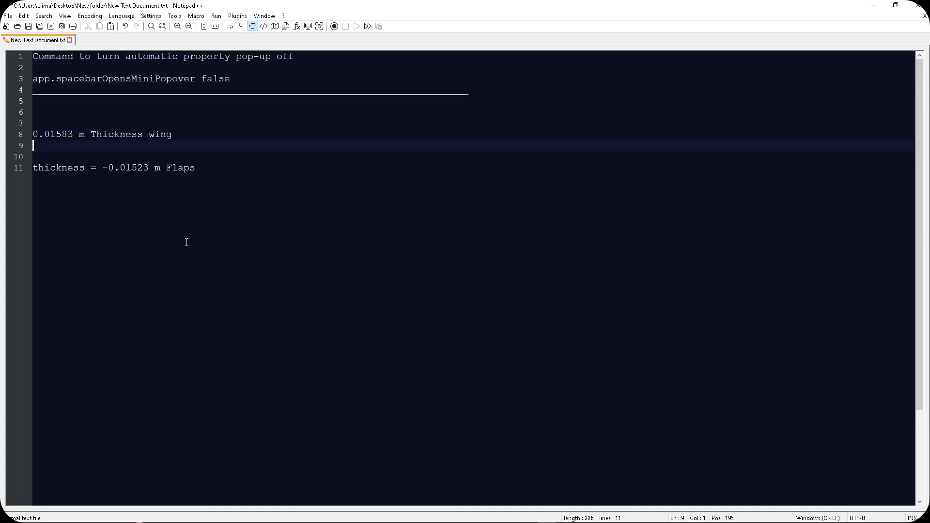
{"action": "key", "text": "ctrl+s"}
Return to Plasticity and finish the wing skin's thickening.
{"action": "left_click", "coordinate": [875, 7]}
{"action": "middle_click_drag", "start_coordinate": [489, 242], "coordinate": [463, 293]}
{"action": "middle_click_drag", "start_coordinate": [528, 403], "coordinate": [585, 297]}
{"action": "key", "text": "Escape"}
Thicken the flap's upper sheet by 0.01583 m on one side, leaving the second thickness at 0.
{"action": "left_click", "coordinate": [586, 265]}
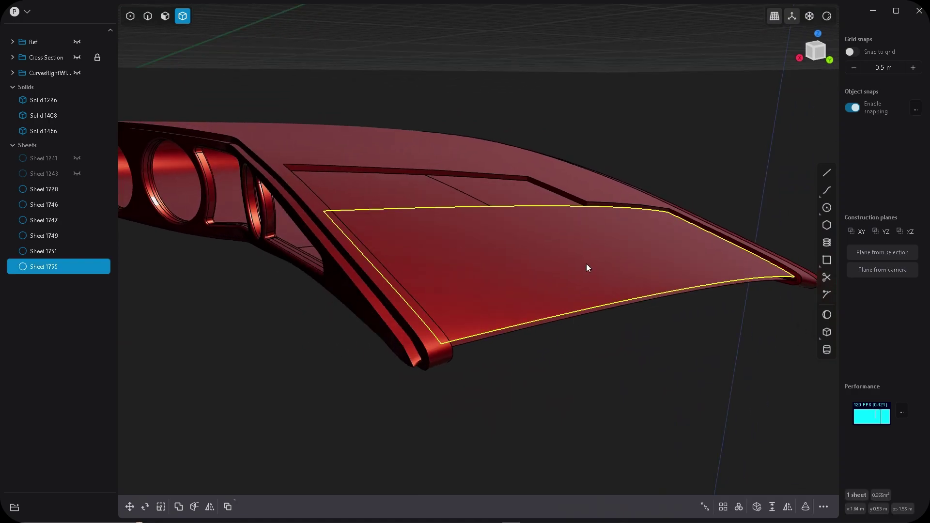
{"action": "middle_click_drag", "start_coordinate": [587, 265], "coordinate": [594, 380]}
{"action": "left_click", "coordinate": [773, 507]}
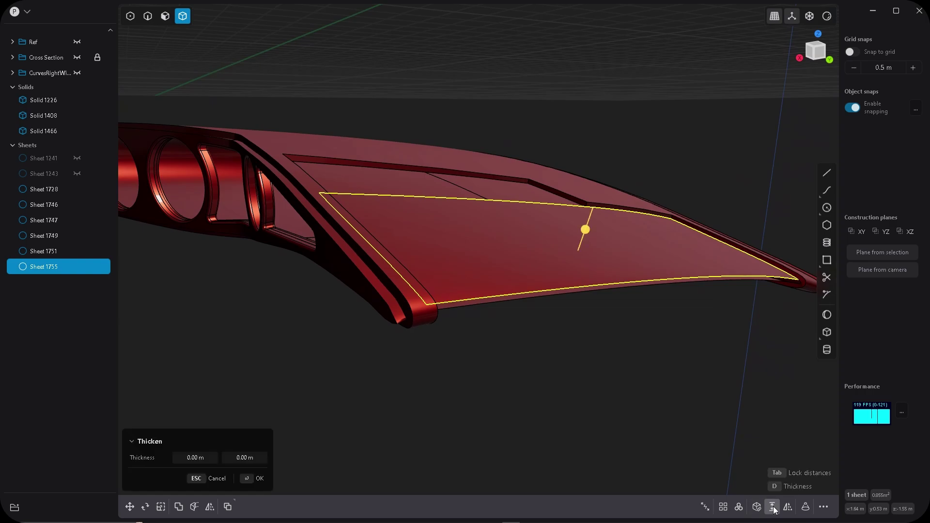
{"action": "left_click", "coordinate": [196, 458]}
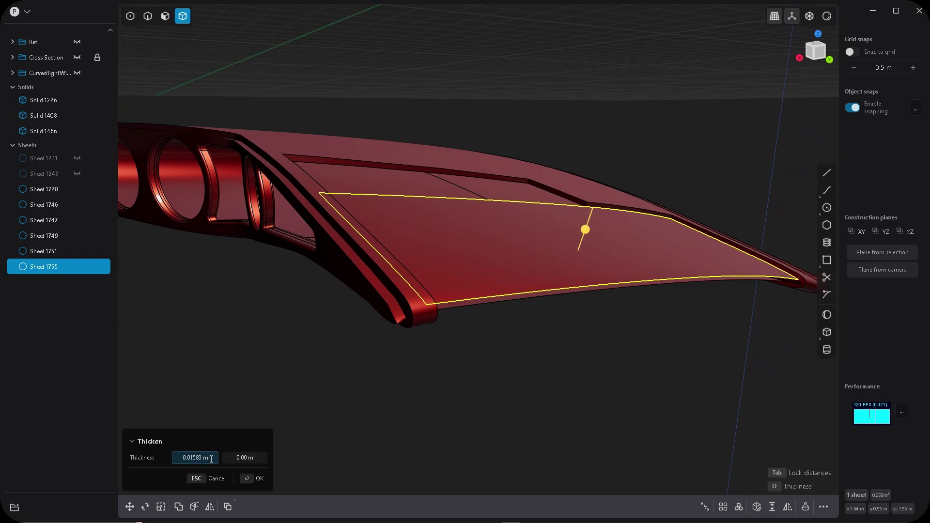
{"action": "left_click", "coordinate": [244, 458]}
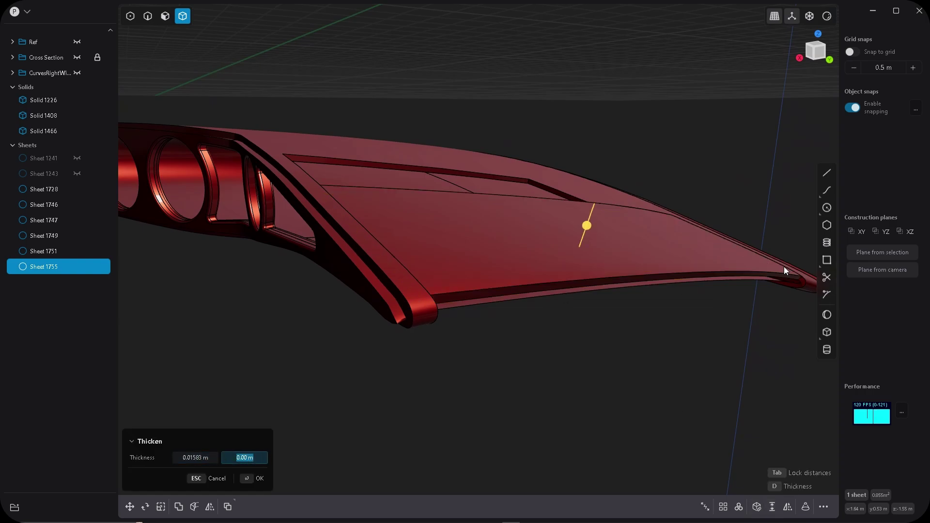
{"action": "key", "text": "Return"}
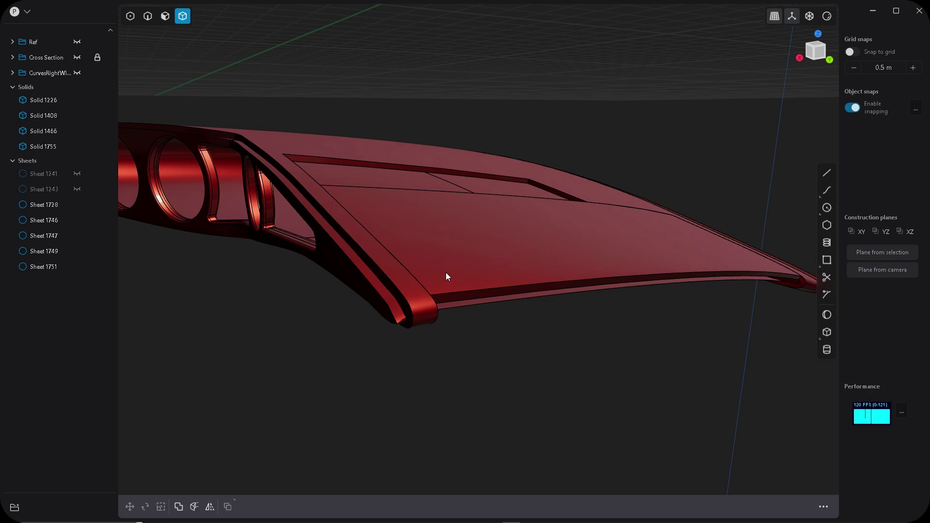
Thicken the flap's lower sheet by 0.01583 m on one side, leaving the second thickness at 0.
{"action": "middle_click_drag", "start_coordinate": [446, 276], "coordinate": [533, 185]}
{"action": "left_click", "coordinate": [532, 185]}
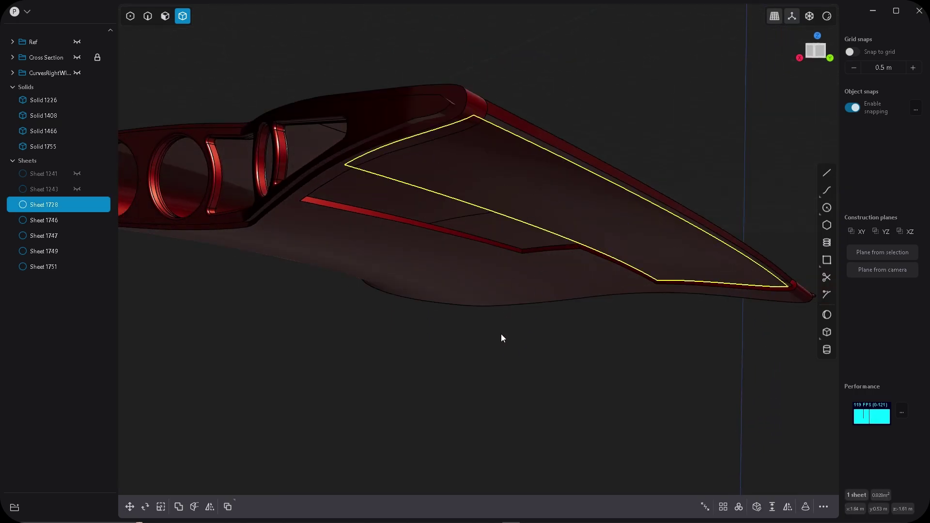
{"action": "left_click", "coordinate": [772, 505]}
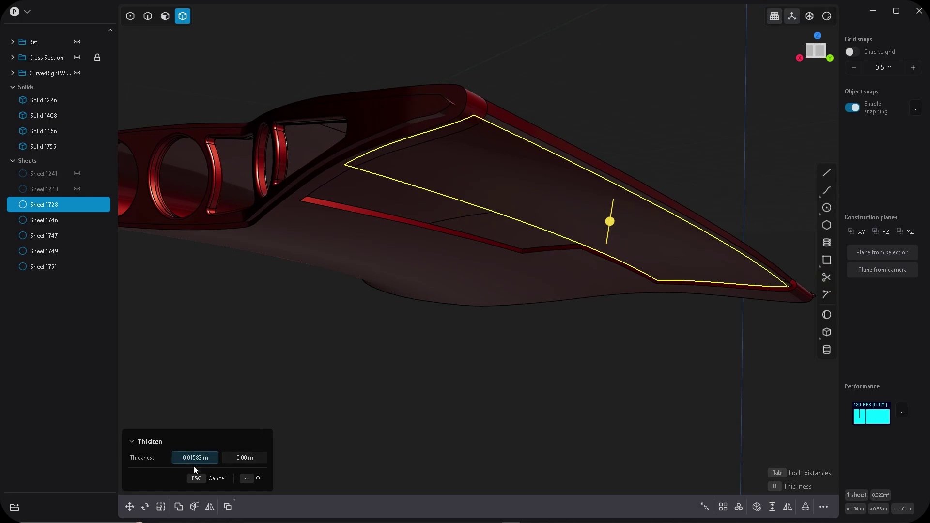
{"action": "left_click", "coordinate": [249, 458]}
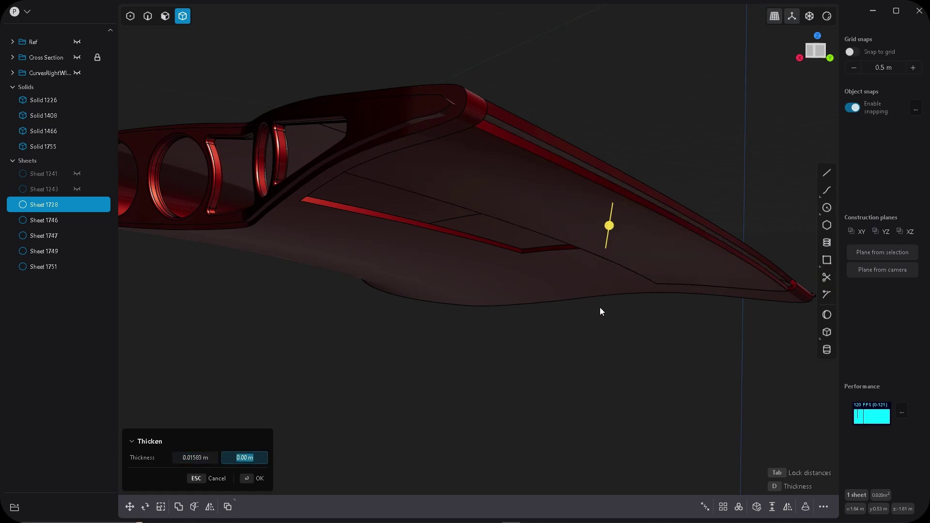
{"action": "middle_click_drag", "start_coordinate": [593, 310], "coordinate": [550, 302]}
{"action": "key", "text": "Return"}
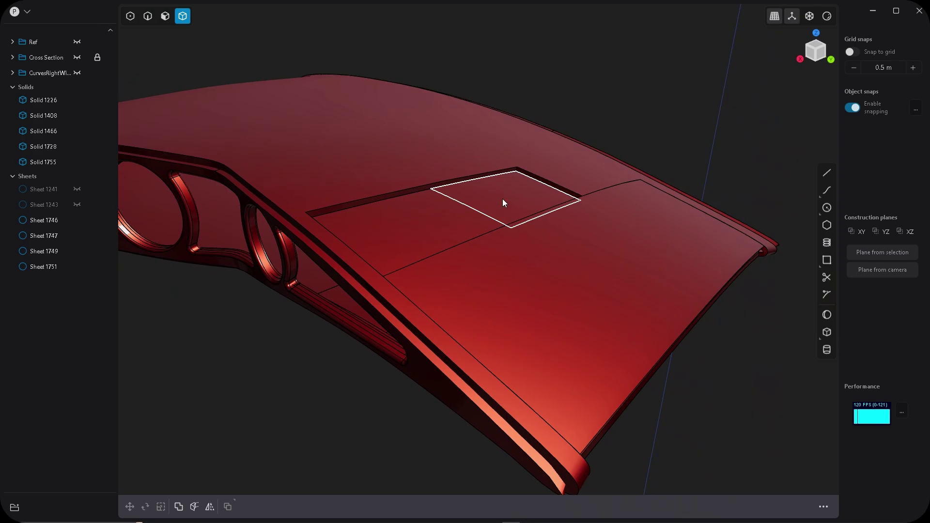
Thicken the four small panel sheets ahead of the flap, upper and lower pairs together, into solids.
{"action": "left_click", "coordinate": [502, 199]}
{"action": "left_click", "coordinate": [431, 223], "text": "shift"}
{"action": "middle_click_drag", "start_coordinate": [380, 376], "coordinate": [388, 296]}
{"action": "left_click", "coordinate": [484, 226], "text": "shift"}
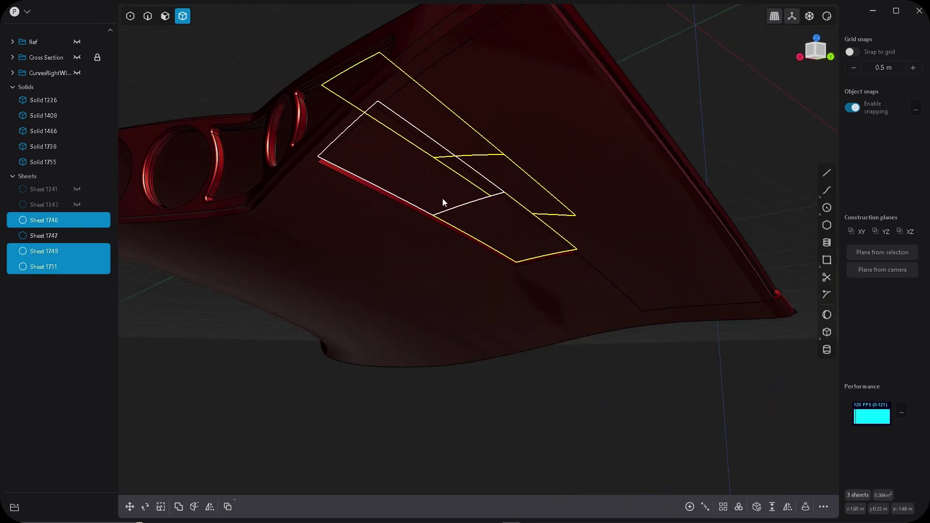
{"action": "left_click", "coordinate": [438, 196]}
{"action": "middle_click_drag", "start_coordinate": [439, 197], "coordinate": [440, 357]}
{"action": "left_click", "coordinate": [771, 506]}
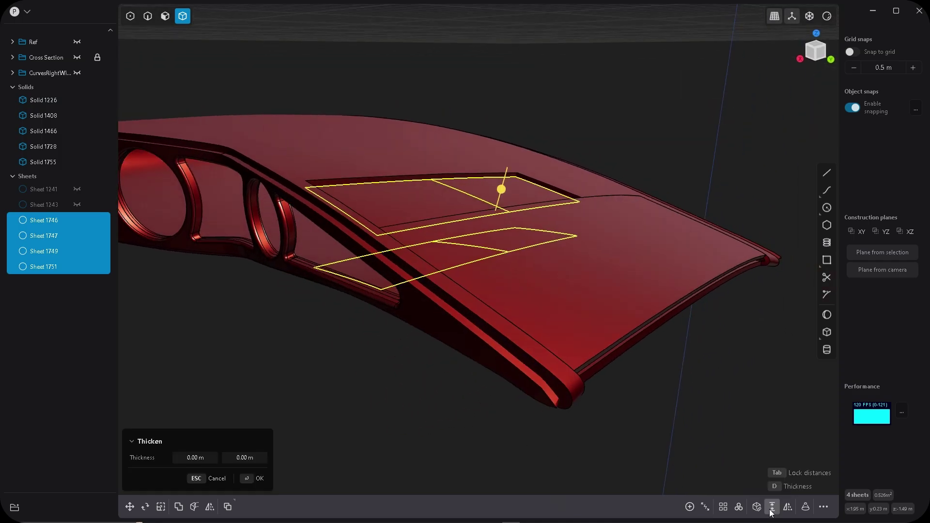
{"action": "left_click", "coordinate": [263, 479]}
Rotate the upper flap solid upward about a pivot on its front edge.
{"action": "middle_click_drag", "start_coordinate": [341, 392], "coordinate": [548, 265]}
{"action": "scroll", "coordinate": [547, 265], "scroll_direction": "up", "scroll_amount": 5}
{"action": "middle_click_drag", "start_coordinate": [563, 363], "coordinate": [591, 330]}
{"action": "left_click", "coordinate": [533, 268]}
{"action": "key", "text": "r"}
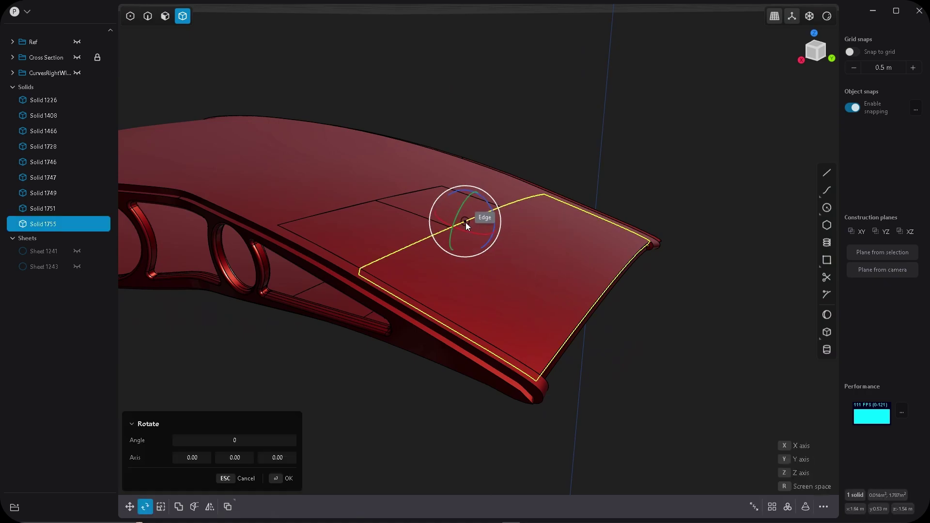
{"action": "left_click", "coordinate": [466, 222]}
{"action": "left_click_drag", "start_coordinate": [495, 215], "coordinate": [499, 194]}
{"action": "right_click", "coordinate": [501, 197]}
Rotate the lower flap solid downward about a pivot on its front edge.
{"action": "left_click", "coordinate": [571, 303]}
{"action": "key", "text": "r"}
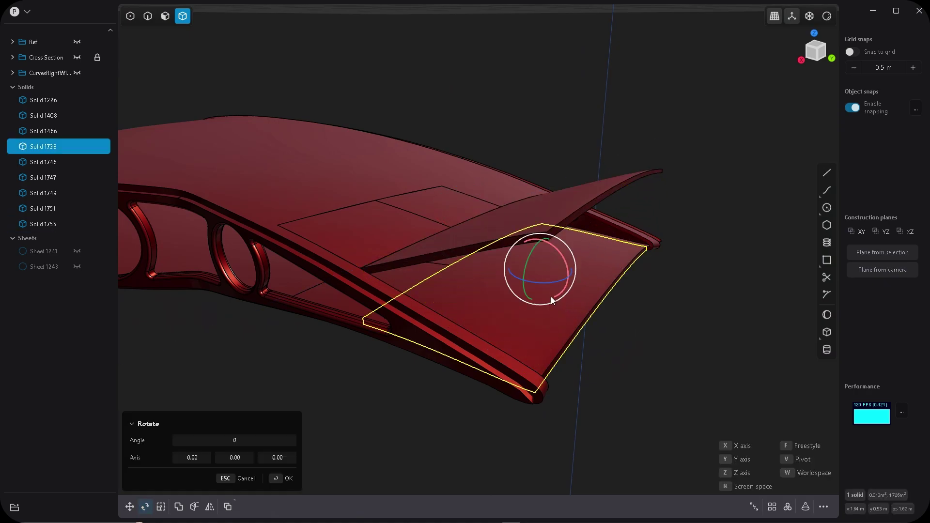
{"action": "key", "text": "v"}
{"action": "left_click", "coordinate": [468, 260]}
{"action": "left_click_drag", "start_coordinate": [488, 251], "coordinate": [502, 265]}
{"action": "middle_click_drag", "start_coordinate": [543, 315], "coordinate": [625, 334]}
{"action": "right_click", "coordinate": [528, 232]}
Rotate the two upper panels ahead of the flap upward together about a pivot on their front edge.
{"action": "left_click", "coordinate": [433, 218]}
{"action": "left_click", "coordinate": [408, 271], "text": "shift"}
{"action": "middle_click_drag", "start_coordinate": [412, 252], "coordinate": [385, 227]}
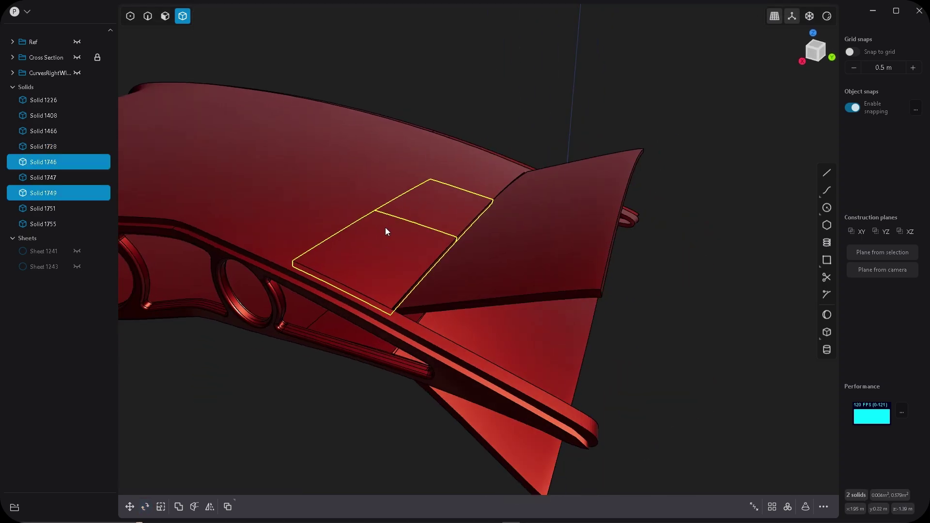
{"action": "key", "text": "r"}
{"action": "left_click", "coordinate": [380, 208]}
{"action": "left_click_drag", "start_coordinate": [380, 208], "coordinate": [382, 180]}
{"action": "middle_click_drag", "start_coordinate": [437, 294], "coordinate": [464, 233]}
{"action": "right_click", "coordinate": [457, 242]}
Rotate the two lower panels ahead of the flap downward together about a pivot on their front edge.
{"action": "left_click", "coordinate": [440, 263]}
{"action": "left_click", "coordinate": [418, 221], "text": "shift"}
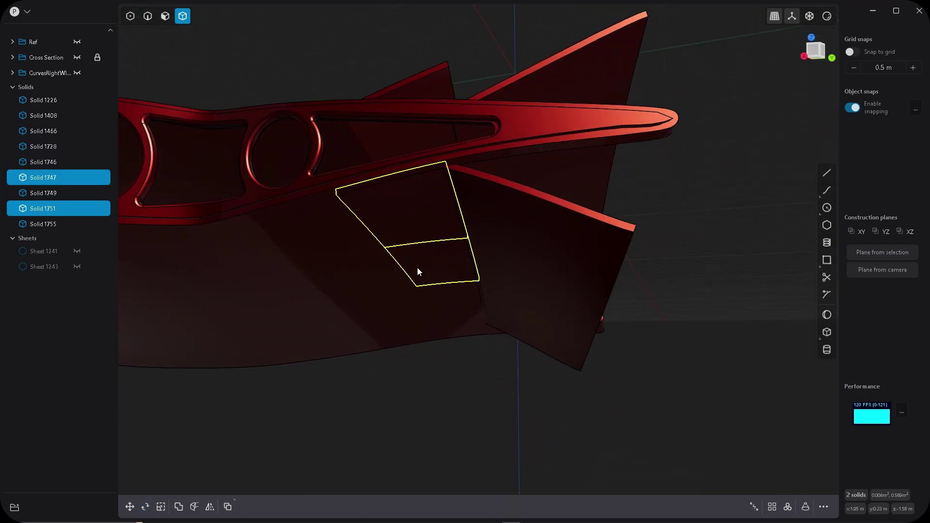
{"action": "key", "text": "r"}
{"action": "left_click_drag", "start_coordinate": [388, 252], "coordinate": [388, 289]}
{"action": "right_click", "coordinate": [452, 380]}
{"action": "left_click", "coordinate": [452, 380]}
{"action": "scroll", "coordinate": [452, 380], "scroll_direction": "down", "scroll_amount": 5}
{"action": "middle_click_drag", "start_coordinate": [452, 380], "coordinate": [242, 261]}
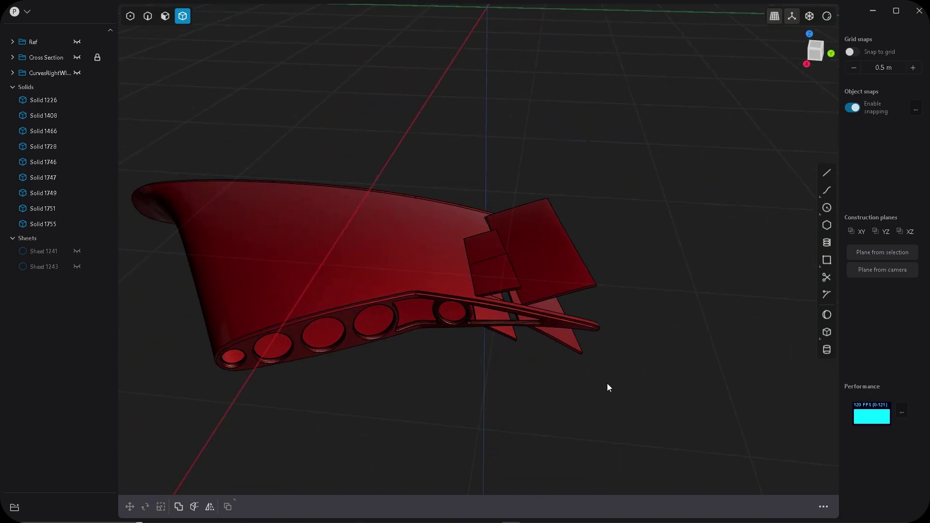
Undo all the trial rotations of the flap and panel solids.
{"action": "key", "text": "ctrl+z"}
{"action": "key", "text": "ctrl+z"}
{"action": "key", "text": "ctrl+z"}
{"action": "key", "text": "ctrl+z"}
{"action": "key", "text": "ctrl+z"}
{"action": "key", "text": "ctrl+z"}
{"action": "key", "text": "ctrl+z"}
{"action": "key", "text": "ctrl+z"}
{"action": "key", "text": "ctrl+z"}
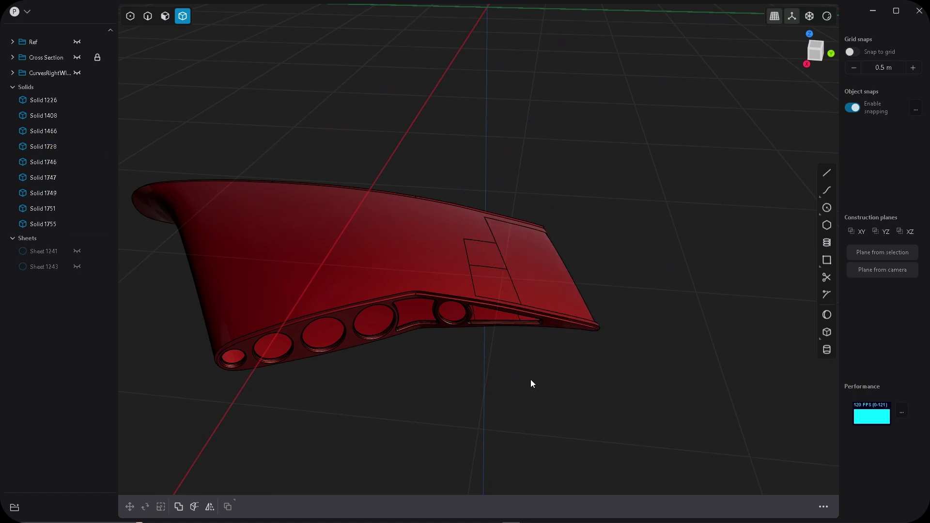
View the wing's leading edge from the top and show the Ref folder's blueprints.
{"action": "key", "text": "KP_7"}
{"action": "scroll", "coordinate": [451, 100], "scroll_direction": "down", "scroll_amount": 7}
{"action": "scroll", "coordinate": [555, 275], "scroll_direction": "down", "scroll_amount": 1}
{"action": "middle_click_drag", "start_coordinate": [556, 275], "coordinate": [573, 246], "text": "shift"}
{"action": "scroll", "coordinate": [522, 295], "scroll_direction": "up", "scroll_amount": 5}
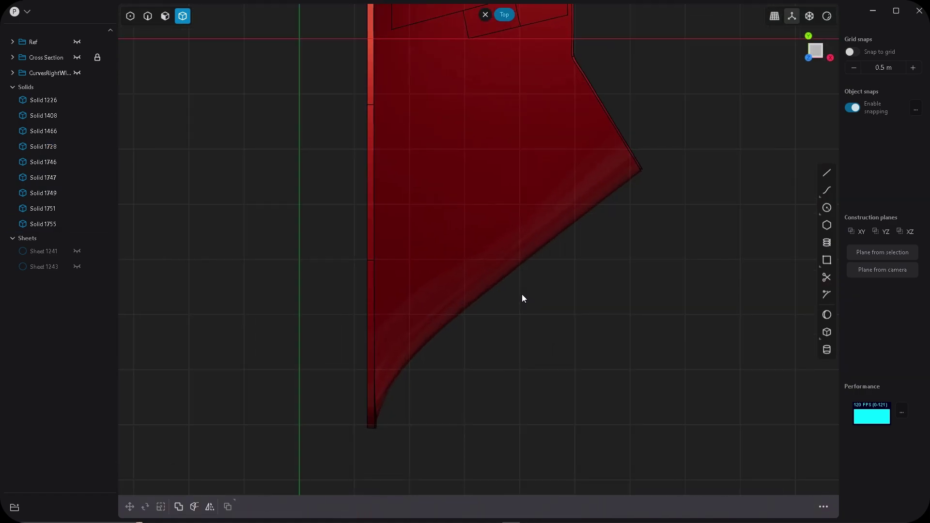
{"action": "scroll", "coordinate": [521, 295], "scroll_direction": "up", "scroll_amount": 1}
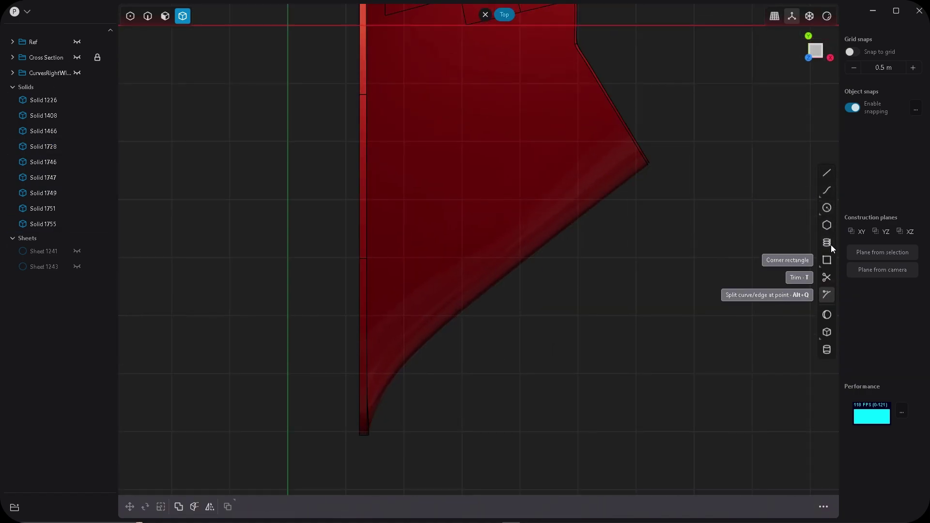
{"action": "left_click", "coordinate": [77, 41]}
{"action": "scroll", "coordinate": [494, 259], "scroll_direction": "down", "scroll_amount": 1}
Draw an open three-segment line tracing the leading-edge slat on the blueprint, with both ends extending past the wing's edge.
{"action": "left_click", "coordinate": [827, 173]}
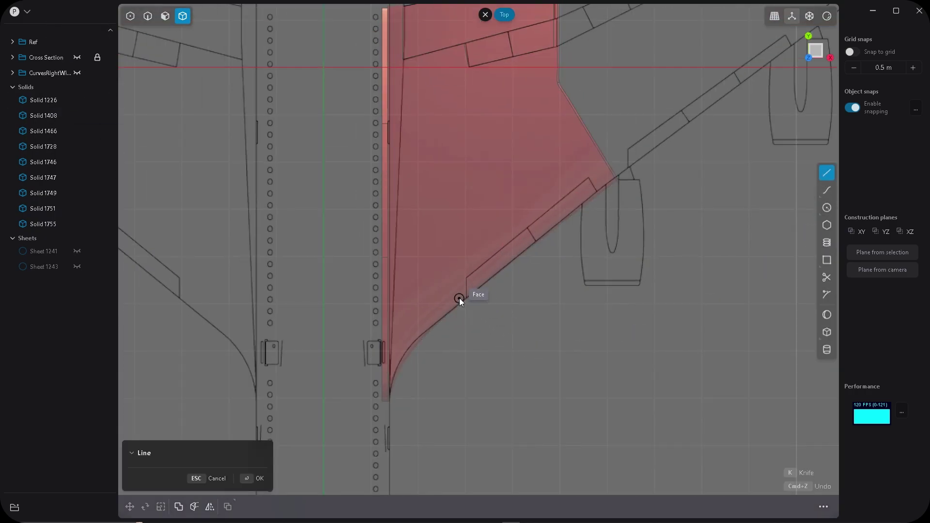
{"action": "scroll", "coordinate": [462, 310], "scroll_direction": "up", "scroll_amount": 3}
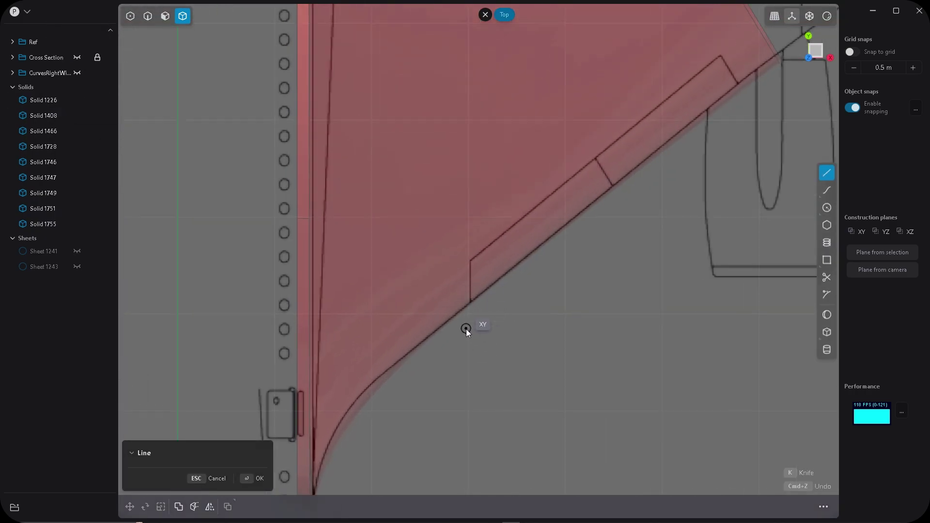
{"action": "left_click", "coordinate": [473, 258]}
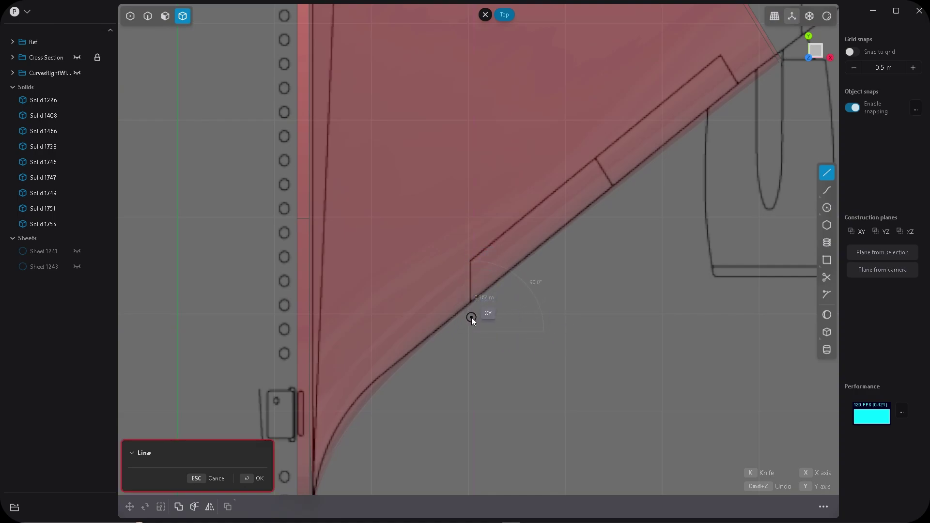
{"action": "left_click", "coordinate": [472, 317]}
{"action": "left_click", "coordinate": [466, 258]}
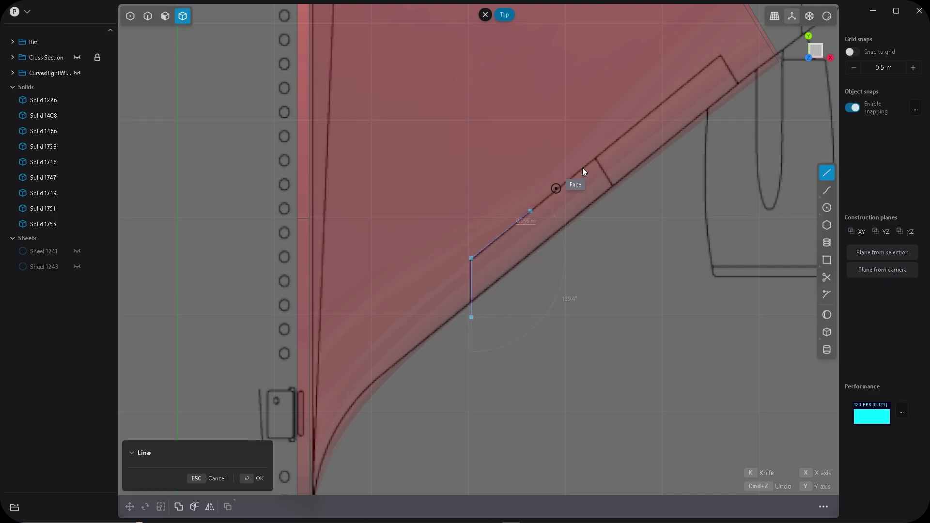
{"action": "left_click", "coordinate": [721, 55]}
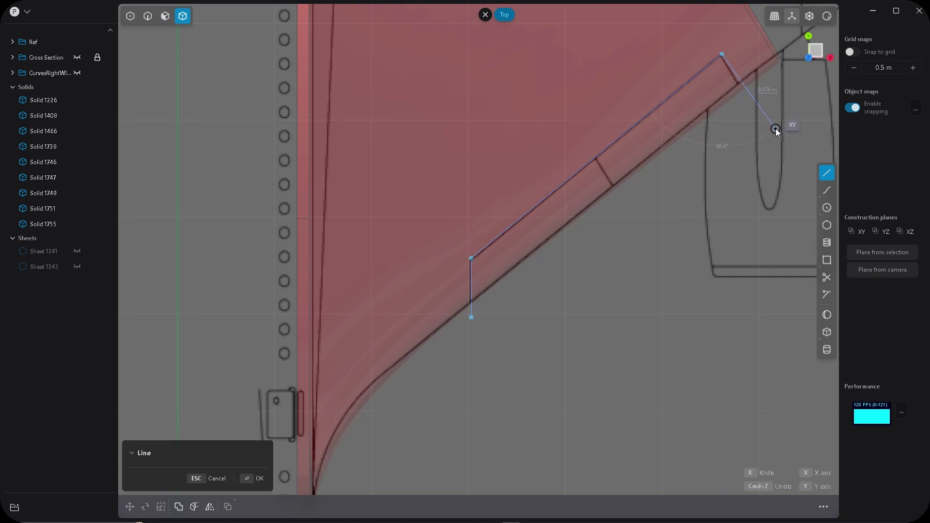
{"action": "left_click", "coordinate": [776, 129]}
{"action": "key", "text": "Return"}
Cut the wing skin with the slat outline curve to separate the leading-edge slat.
{"action": "scroll", "coordinate": [554, 286], "scroll_direction": "down", "scroll_amount": 5}
{"action": "middle_click_drag", "start_coordinate": [567, 328], "coordinate": [503, 244]}
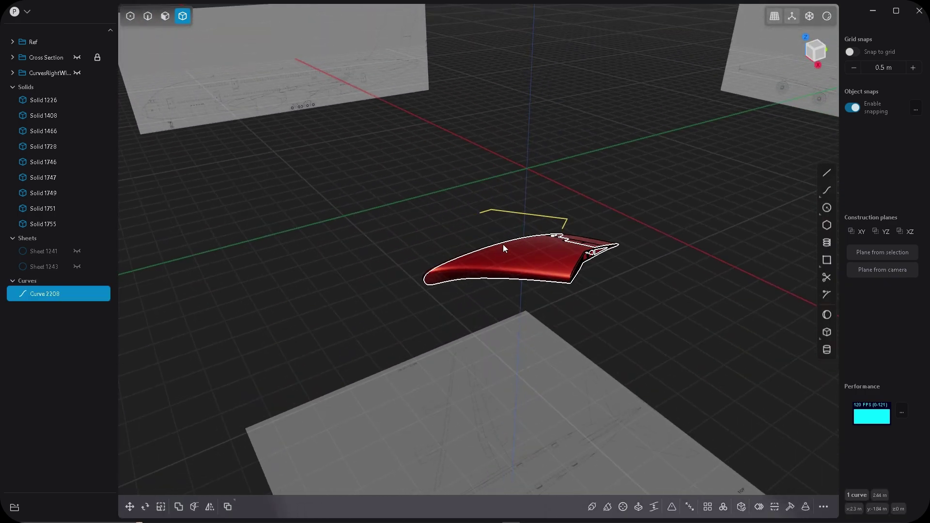
{"action": "scroll", "coordinate": [502, 244], "scroll_direction": "up", "scroll_amount": 5}
{"action": "key", "text": "c"}
{"action": "left_click", "coordinate": [545, 240]}
{"action": "key", "text": "Return"}
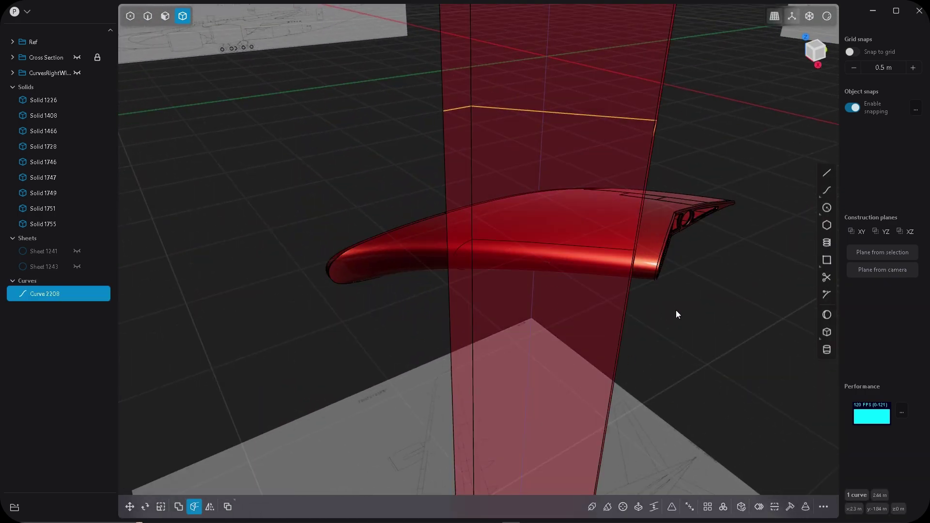
{"action": "left_click", "coordinate": [653, 304]}
Try to move the slat solid out of the wing's leading edge to check the cut.
{"action": "middle_click_drag", "start_coordinate": [649, 305], "coordinate": [533, 305]}
{"action": "scroll", "coordinate": [484, 295], "scroll_direction": "up", "scroll_amount": 5}
{"action": "left_click", "coordinate": [460, 291]}
{"action": "key", "text": "g"}
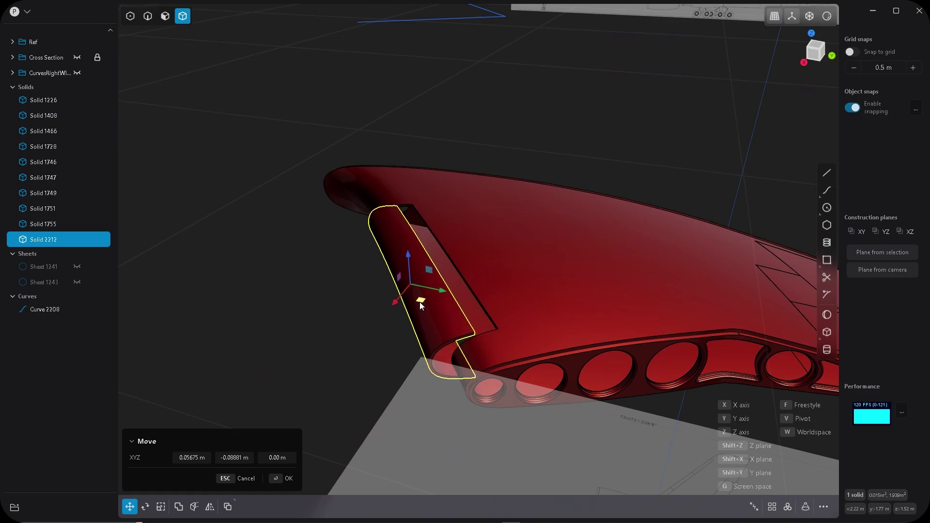
{"action": "key", "text": "Escape"}
Move the slat outline curve into the CurvesRightWing folder.
{"action": "scroll", "coordinate": [484, 279], "scroll_direction": "down", "scroll_amount": 6}
{"action": "middle_click_drag", "start_coordinate": [475, 271], "coordinate": [504, 267]}
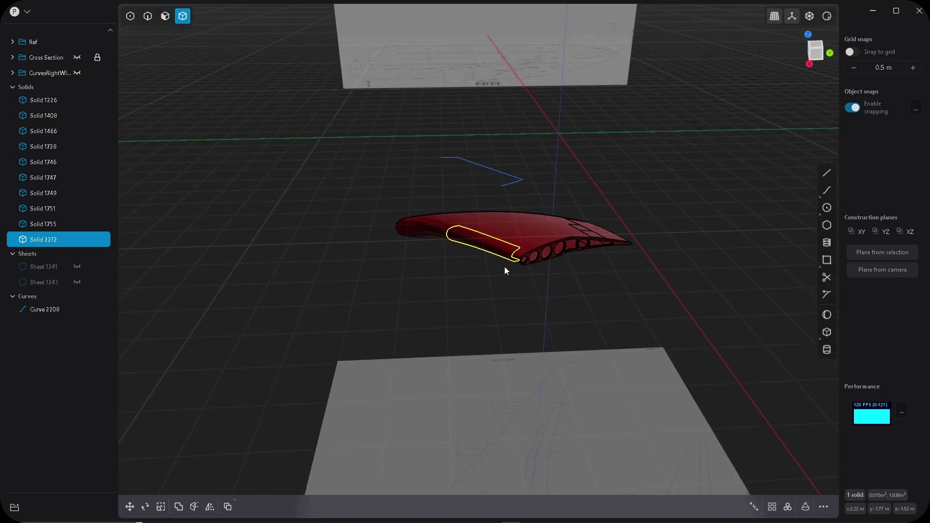
{"action": "left_click", "coordinate": [509, 185]}
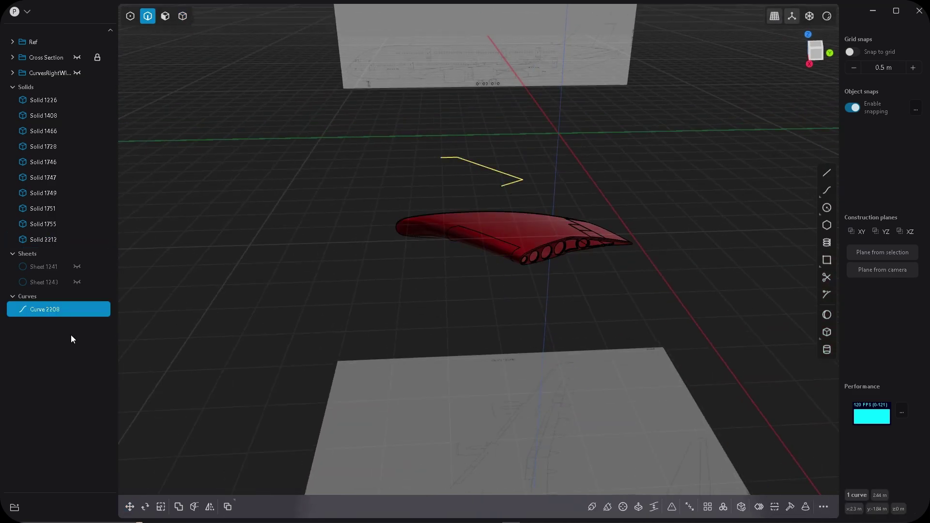
{"action": "left_click_drag", "start_coordinate": [58, 309], "coordinate": [54, 72]}
Isolate the leading-edge slat solid and hide the Ref folder.
{"action": "middle_click_drag", "start_coordinate": [484, 294], "coordinate": [513, 216]}
{"action": "scroll", "coordinate": [537, 269], "scroll_direction": "up", "scroll_amount": 6}
{"action": "left_click", "coordinate": [543, 182]}
{"action": "key", "text": "4"}
{"action": "key", "text": "shift+h"}
{"action": "mouse_move", "coordinate": [489, 252]}
{"action": "middle_mouse_down"}
{"action": "mouse_move", "coordinate": [503, 269]}
{"action": "mouse_move", "coordinate": [489, 256]}
{"action": "middle_mouse_up"}
{"action": "left_click", "coordinate": [76, 42]}
Start a fillet on the slat's outer perimeter edges, including the short edges at its corners.
{"action": "key", "text": "2"}
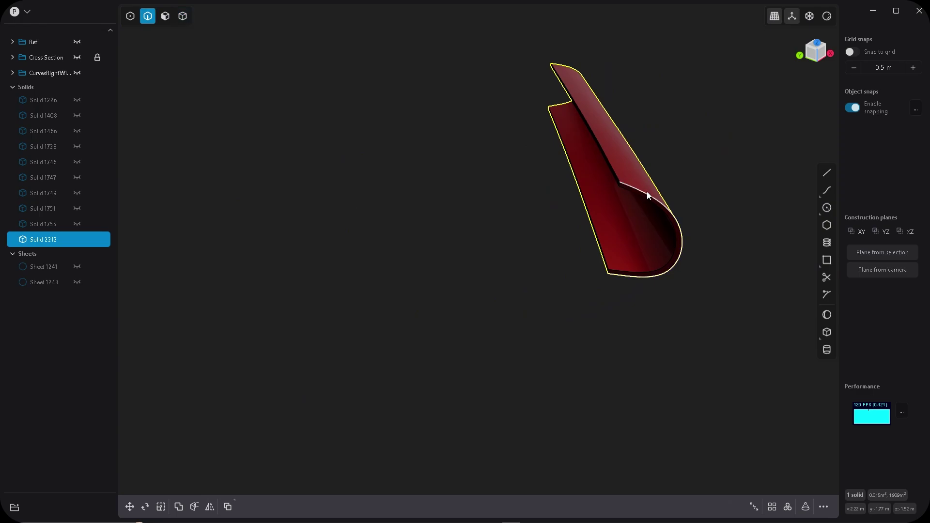
{"action": "left_click", "coordinate": [646, 191]}
{"action": "key", "text": "f"}
{"action": "middle_click_drag", "start_coordinate": [513, 240], "coordinate": [378, 232]}
{"action": "scroll", "coordinate": [381, 208], "scroll_direction": "up", "scroll_amount": 3}
{"action": "middle_click_drag", "start_coordinate": [376, 190], "coordinate": [461, 279]}
{"action": "middle_click_drag", "start_coordinate": [369, 214], "coordinate": [446, 244]}
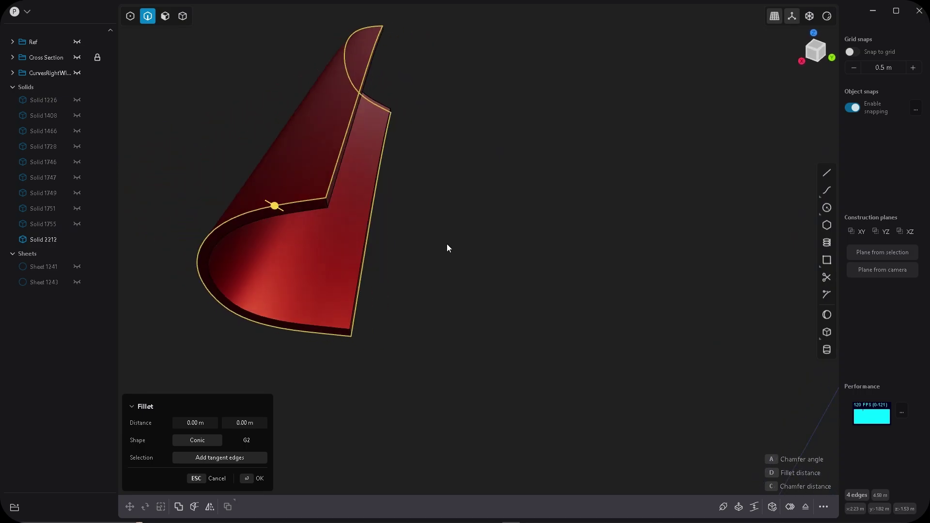
{"action": "left_click", "coordinate": [350, 334]}
{"action": "middle_click_drag", "start_coordinate": [378, 306], "coordinate": [539, 214]}
{"action": "scroll", "coordinate": [727, 116], "scroll_direction": "up", "scroll_amount": 5}
{"action": "left_click", "coordinate": [741, 110]}
{"action": "left_click", "coordinate": [649, 457]}
{"action": "scroll", "coordinate": [465, 308], "scroll_direction": "down", "scroll_amount": 5}
{"action": "middle_click_drag", "start_coordinate": [450, 295], "coordinate": [178, 185]}
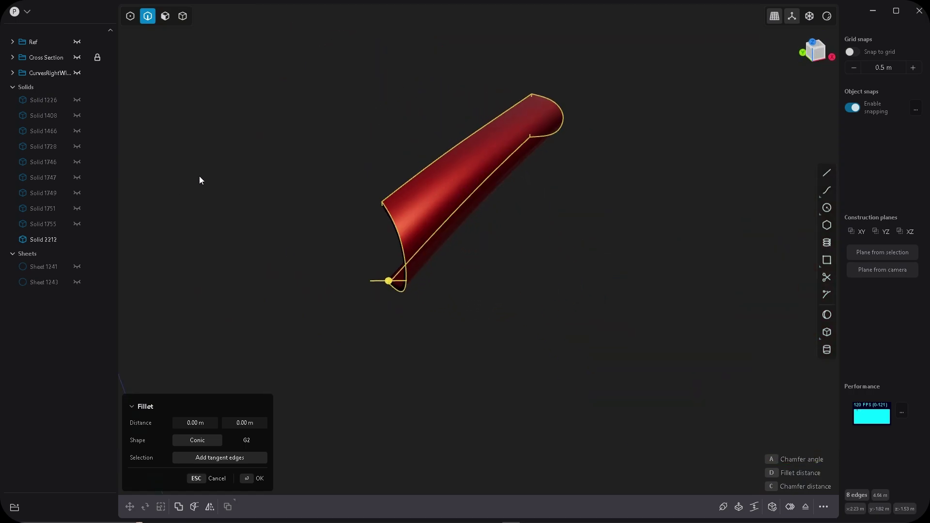
Unhide all objects, and hide the Ref, Cross Section and CurvesRightWing folders again.
{"action": "key", "text": "alt+h"}
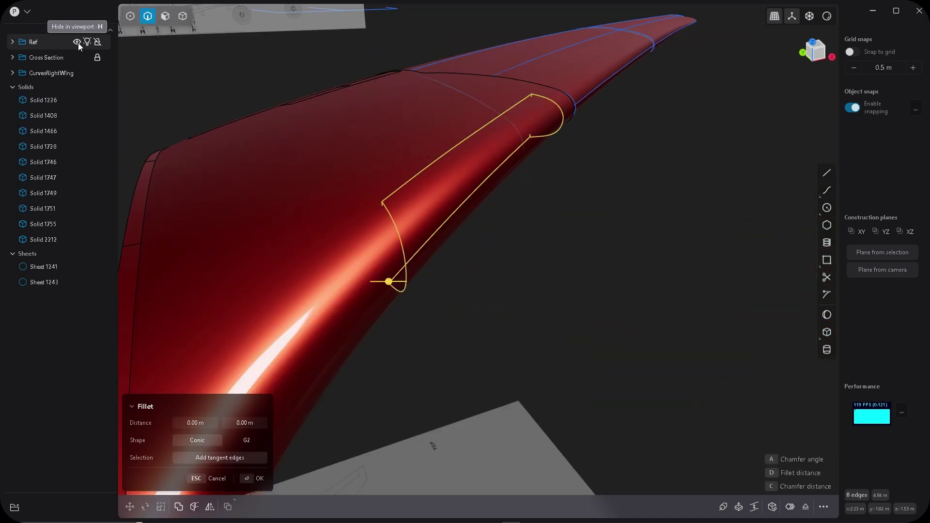
{"action": "left_click", "coordinate": [77, 42]}
{"action": "left_click", "coordinate": [77, 58]}
{"action": "left_click", "coordinate": [77, 73]}
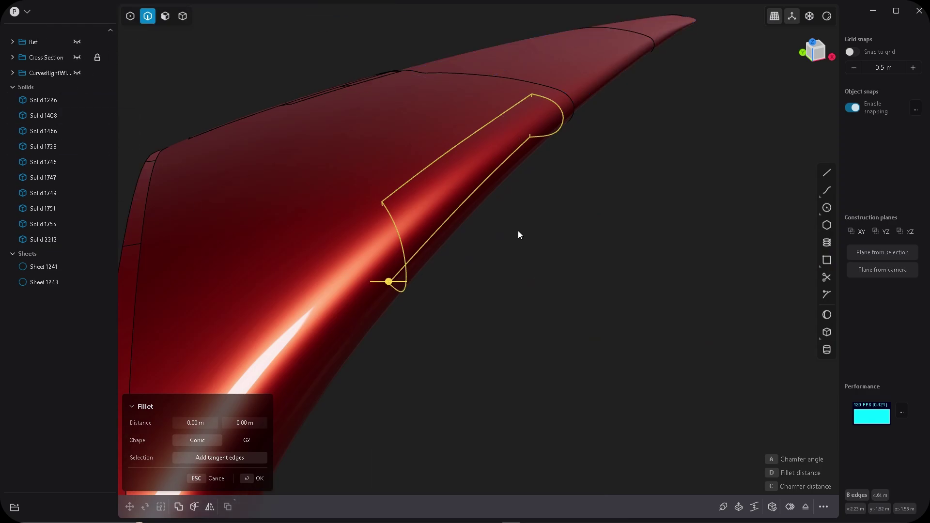
{"action": "middle_click_drag", "start_coordinate": [518, 231], "coordinate": [527, 238]}
{"action": "scroll", "coordinate": [400, 282], "scroll_direction": "up", "scroll_amount": 6}
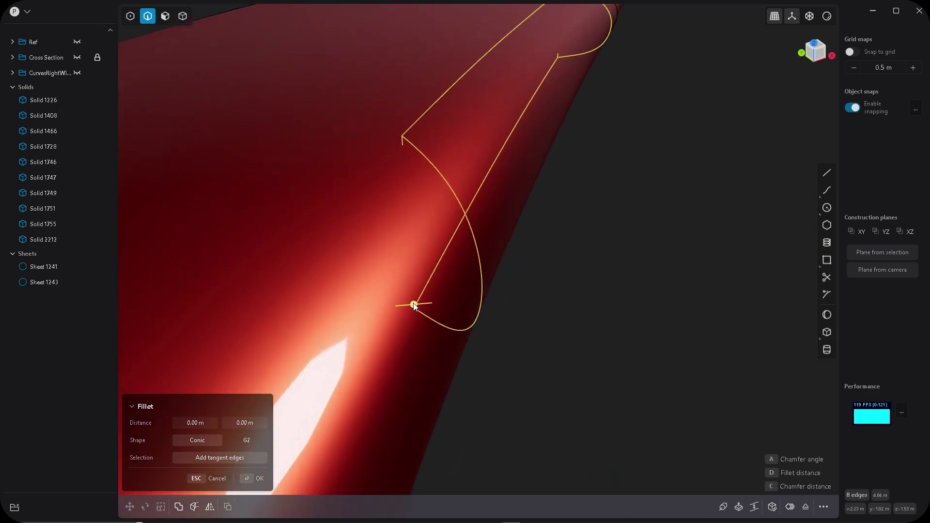
Set the fillet distance on the slat's outer edges to 0.0042 m.
{"action": "left_click_drag", "start_coordinate": [413, 304], "coordinate": [394, 297]}
{"action": "scroll", "coordinate": [414, 135], "scroll_direction": "up", "scroll_amount": 6}
{"action": "scroll", "coordinate": [411, 135], "scroll_direction": "down", "scroll_amount": 11}
{"action": "mouse_move", "coordinate": [400, 137]}
{"action": "middle_mouse_down"}
{"action": "mouse_move", "coordinate": [518, 214]}
{"action": "mouse_move", "coordinate": [404, 161]}
{"action": "mouse_move", "coordinate": [382, 161]}
{"action": "mouse_move", "coordinate": [440, 216]}
{"action": "mouse_move", "coordinate": [400, 129]}
{"action": "middle_mouse_up"}
{"action": "scroll", "coordinate": [382, 162], "scroll_direction": "down", "scroll_amount": 8}
{"action": "scroll", "coordinate": [400, 129], "scroll_direction": "up", "scroll_amount": 5}
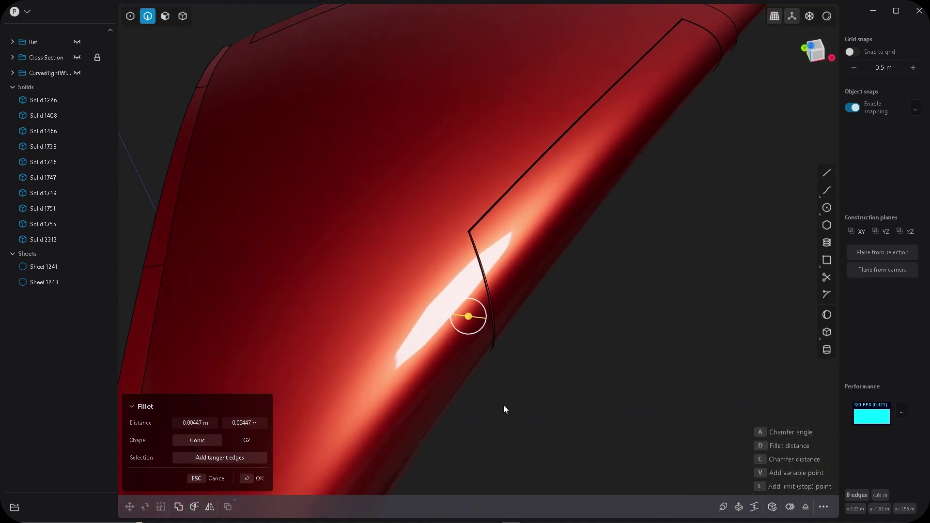
{"action": "left_click_drag", "start_coordinate": [461, 300], "coordinate": [465, 296]}
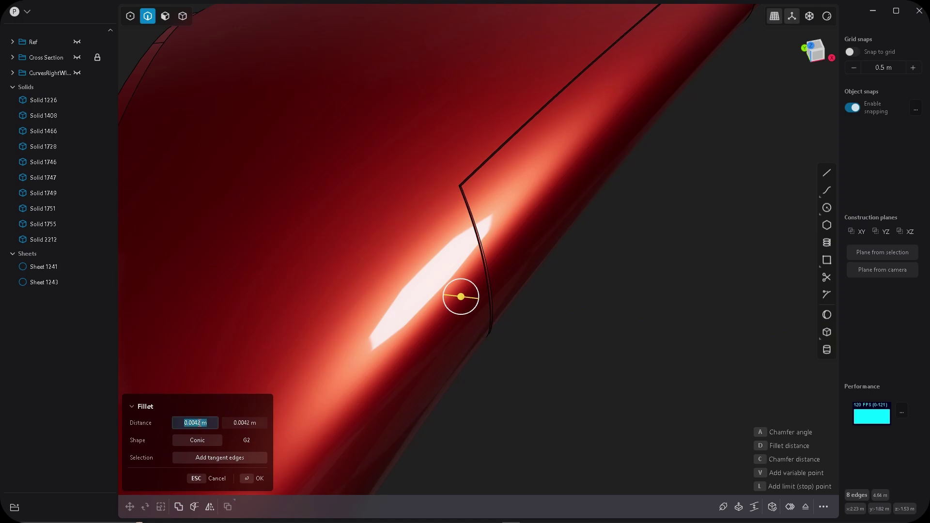
Switch to Notepad++, replace the flaps thickness line with "0.0042 m Fillet" and save the file.
{"action": "left_click", "coordinate": [546, 514]}
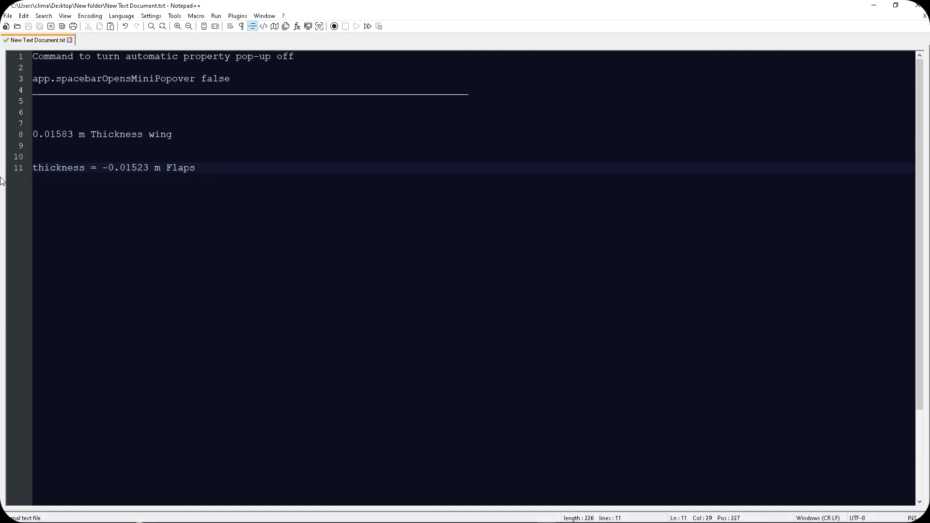
{"action": "triple_click", "coordinate": [221, 170]}
{"action": "type", "text": "0.0042 m"}
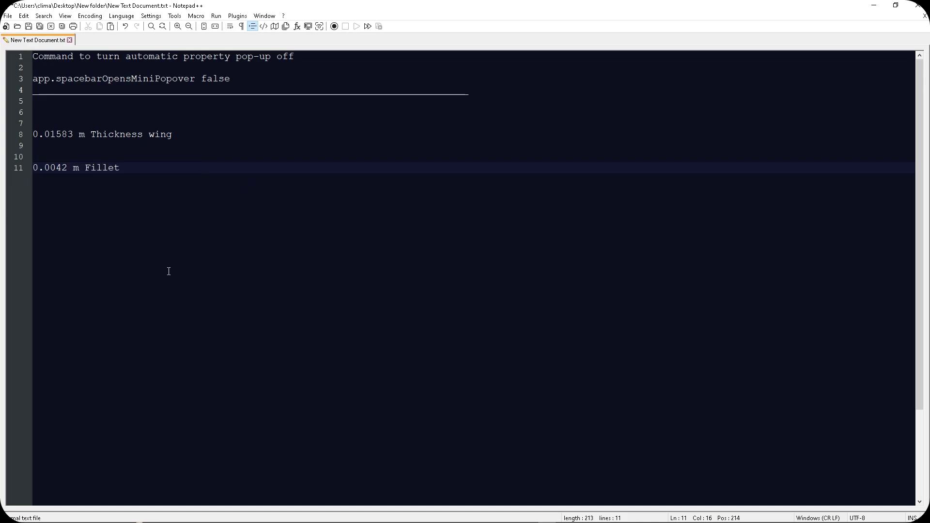
{"action": "key", "text": "ctrl+s"}
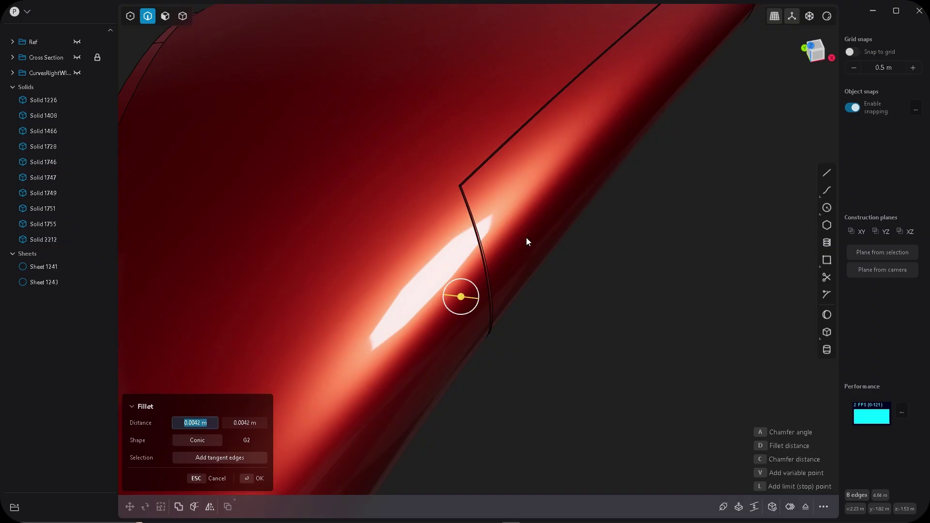
Return to Plasticity and finish the slat's edge fillet.
{"action": "key", "text": "Return"}
{"action": "left_click", "coordinate": [556, 318]}
{"action": "middle_click_drag", "start_coordinate": [557, 317], "coordinate": [527, 304]}
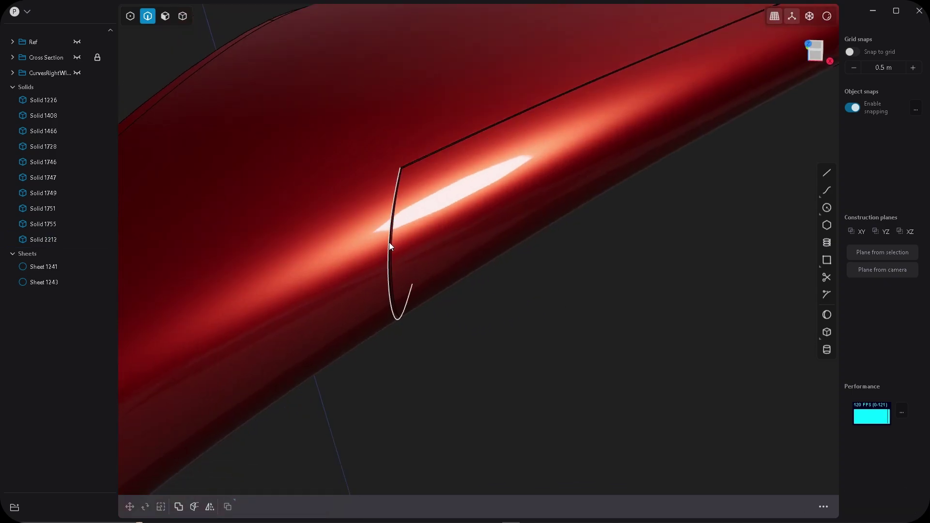
Start a fillet on the wing skin's edges around the slat opening, including the lower spanwise edge and its inboard corner.
{"action": "left_click", "coordinate": [388, 243]}
{"action": "key", "text": "b"}
{"action": "left_click", "coordinate": [410, 160]}
{"action": "middle_click_drag", "start_coordinate": [421, 238], "coordinate": [493, 202]}
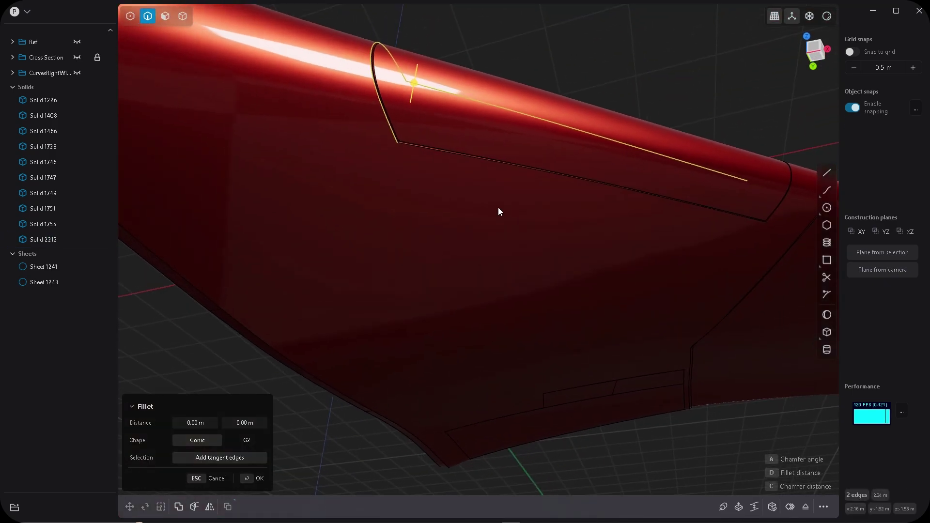
{"action": "middle_click_drag", "start_coordinate": [628, 248], "coordinate": [687, 190]}
{"action": "left_click", "coordinate": [548, 137]}
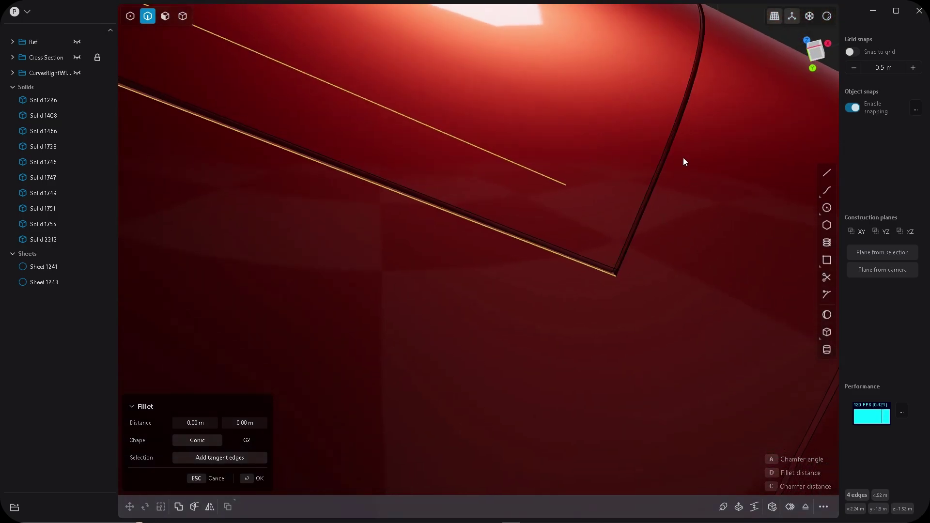
{"action": "scroll", "coordinate": [617, 274], "scroll_direction": "up", "scroll_amount": 5}
{"action": "left_click", "coordinate": [600, 284]}
Add the remaining short edges at the slat opening's upper inboard and outboard corners to the fillet.
{"action": "scroll", "coordinate": [534, 203], "scroll_direction": "down", "scroll_amount": 10}
{"action": "middle_click_drag", "start_coordinate": [533, 203], "coordinate": [602, 249]}
{"action": "scroll", "coordinate": [619, 241], "scroll_direction": "up", "scroll_amount": 5}
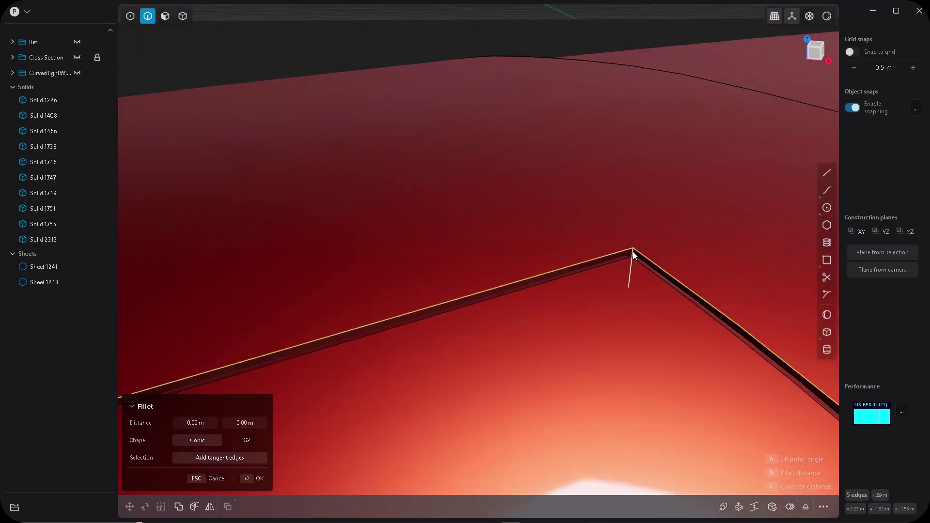
{"action": "left_click", "coordinate": [633, 251]}
{"action": "scroll", "coordinate": [598, 175], "scroll_direction": "down", "scroll_amount": 5}
{"action": "scroll", "coordinate": [370, 227], "scroll_direction": "up", "scroll_amount": 5}
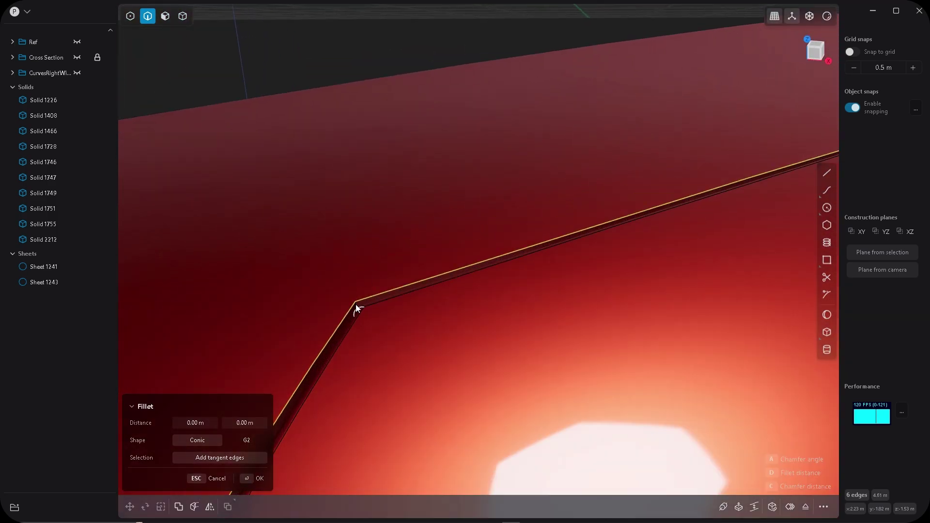
{"action": "scroll", "coordinate": [356, 308], "scroll_direction": "down", "scroll_amount": 5}
{"action": "scroll", "coordinate": [361, 301], "scroll_direction": "up", "scroll_amount": 5}
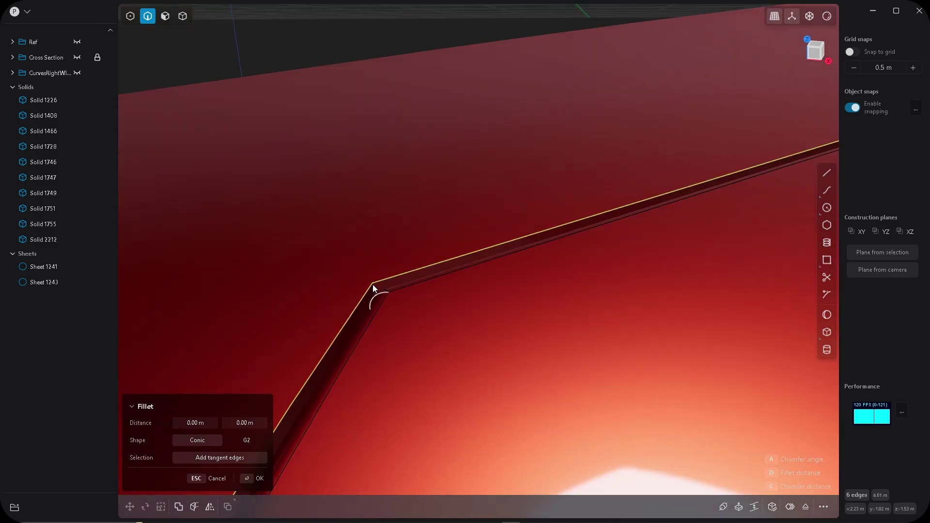
{"action": "middle_click_drag", "start_coordinate": [367, 284], "coordinate": [362, 218]}
{"action": "scroll", "coordinate": [406, 411], "scroll_direction": "up", "scroll_amount": 5}
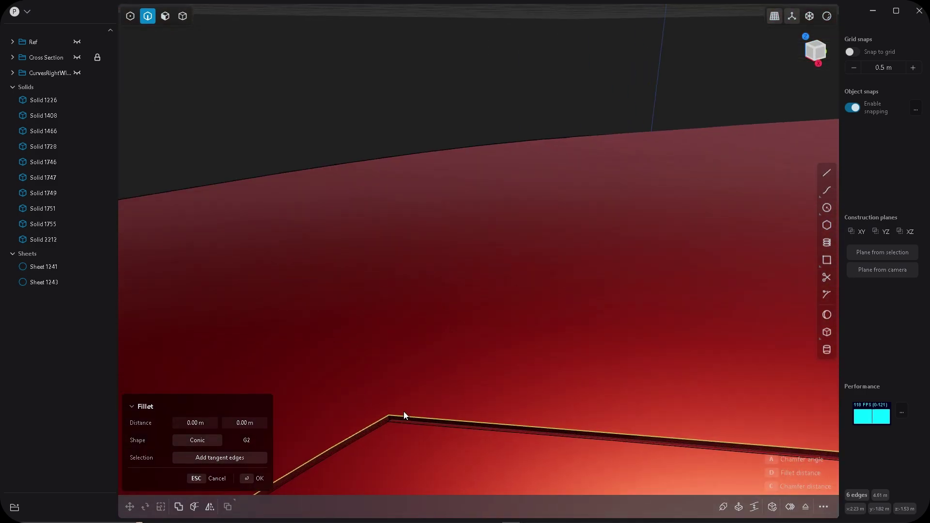
{"action": "scroll", "coordinate": [382, 430], "scroll_direction": "down", "scroll_amount": 2}
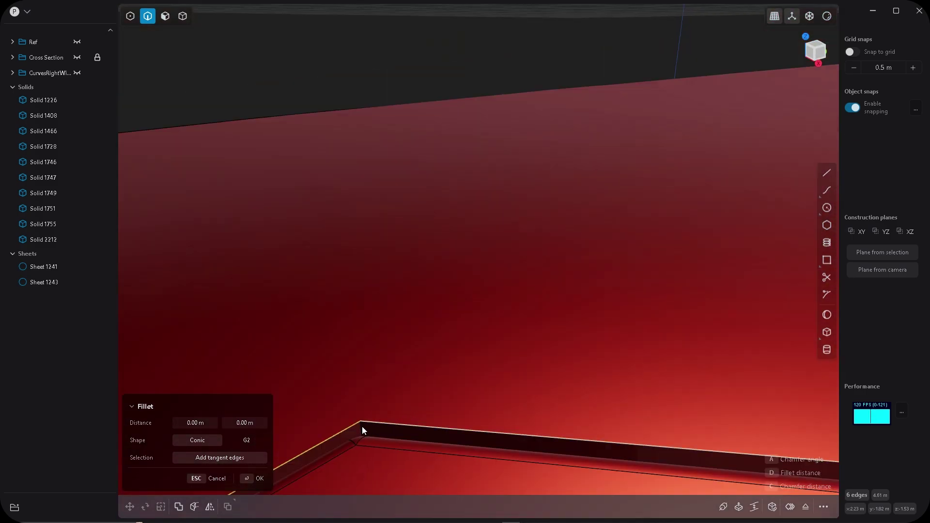
{"action": "left_click", "coordinate": [362, 428]}
Set the fillet distance on the slat opening's edges to 0.0042 m and apply it.
{"action": "middle_click_drag", "start_coordinate": [445, 311], "coordinate": [404, 177]}
{"action": "scroll", "coordinate": [405, 180], "scroll_direction": "up", "scroll_amount": 5}
{"action": "scroll", "coordinate": [417, 286], "scroll_direction": "down", "scroll_amount": 5}
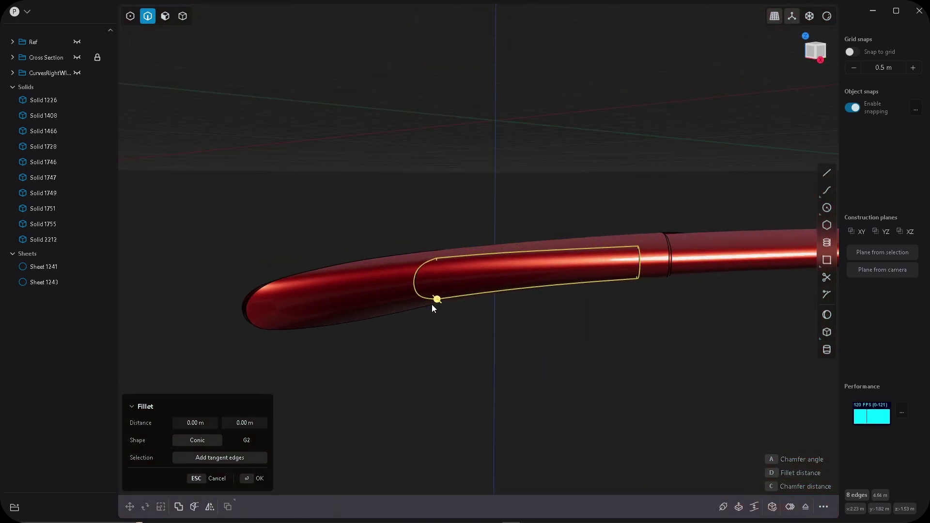
{"action": "middle_click_drag", "start_coordinate": [429, 312], "coordinate": [487, 337]}
{"action": "scroll", "coordinate": [523, 318], "scroll_direction": "up", "scroll_amount": 6}
{"action": "scroll", "coordinate": [537, 320], "scroll_direction": "up", "scroll_amount": 3}
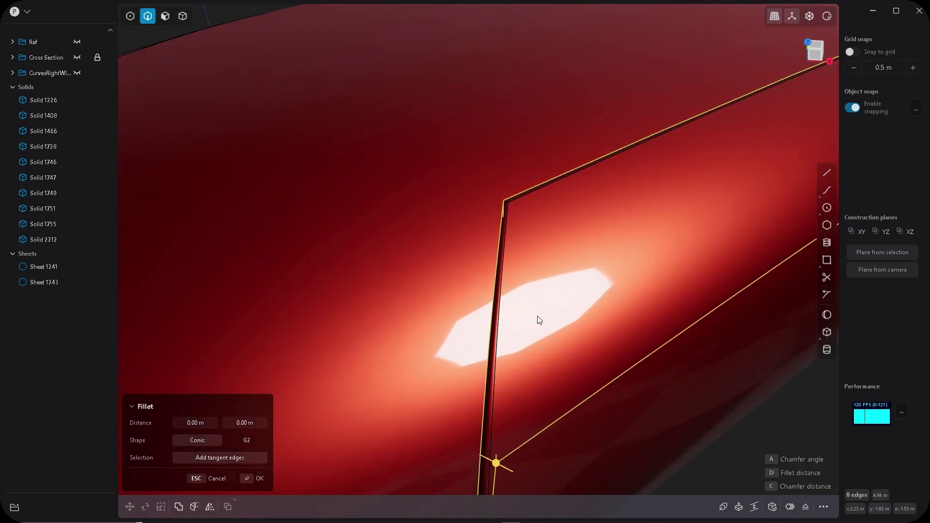
{"action": "left_click_drag", "start_coordinate": [496, 464], "coordinate": [530, 470]}
{"action": "scroll", "coordinate": [426, 370], "scroll_direction": "down", "scroll_amount": 8}
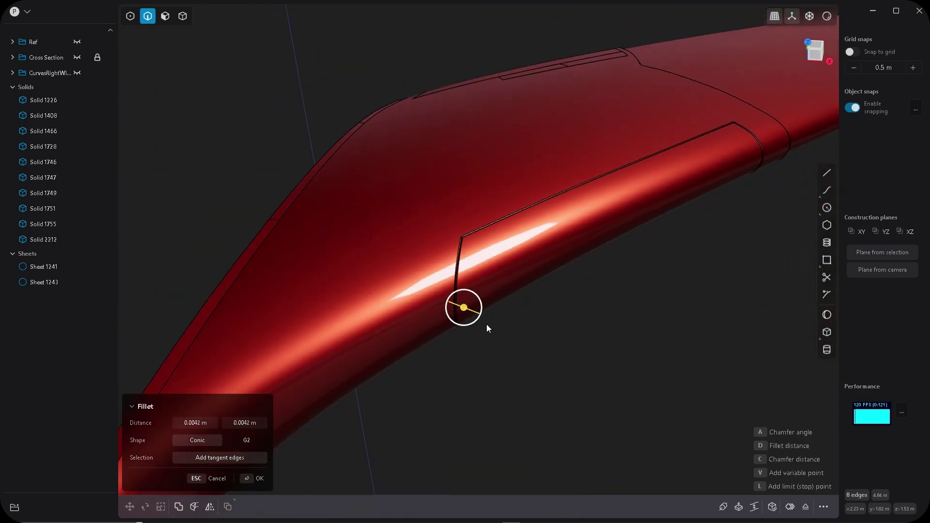
{"action": "key", "text": "Return"}
Isolate the four small panels ahead of the flap on the upper and lower wing surfaces, and hide the interface sidebars.
{"action": "middle_click_drag", "start_coordinate": [549, 335], "coordinate": [548, 325]}
{"action": "left_click", "coordinate": [548, 325]}
{"action": "scroll", "coordinate": [511, 278], "scroll_direction": "down", "scroll_amount": 6}
{"action": "middle_click_drag", "start_coordinate": [512, 278], "coordinate": [536, 331]}
{"action": "scroll", "coordinate": [537, 330], "scroll_direction": "up", "scroll_amount": 8}
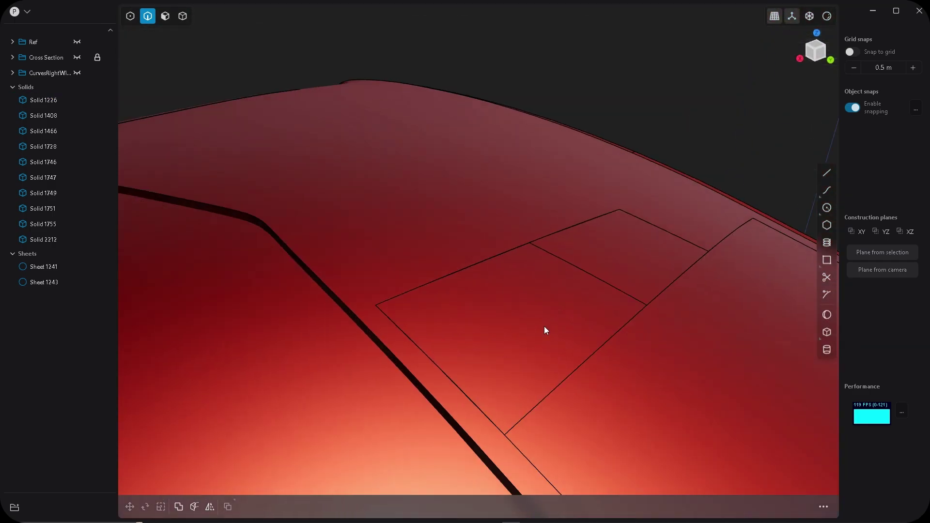
{"action": "key", "text": "4"}
{"action": "left_click", "coordinate": [527, 310]}
{"action": "left_click", "coordinate": [595, 263], "text": "shift"}
{"action": "middle_click_drag", "start_coordinate": [550, 383], "coordinate": [526, 338]}
{"action": "left_click", "coordinate": [516, 178], "text": "shift"}
{"action": "left_click", "coordinate": [440, 145], "text": "shift"}
{"action": "key", "text": "shift+h"}
{"action": "middle_click_drag", "start_coordinate": [469, 218], "coordinate": [377, 303]}
{"action": "scroll", "coordinate": [461, 287], "scroll_direction": "up", "scroll_amount": 5}
{"action": "key", "text": "Tab"}
Fillet the edges of the four small panels' outer faces with a distance of 0.0042 m.
{"action": "middle_click_drag", "start_coordinate": [461, 243], "coordinate": [696, 247]}
{"action": "key", "text": "2"}
{"action": "left_click", "coordinate": [508, 274]}
{"action": "key", "text": "3"}
{"action": "left_click", "coordinate": [474, 203]}
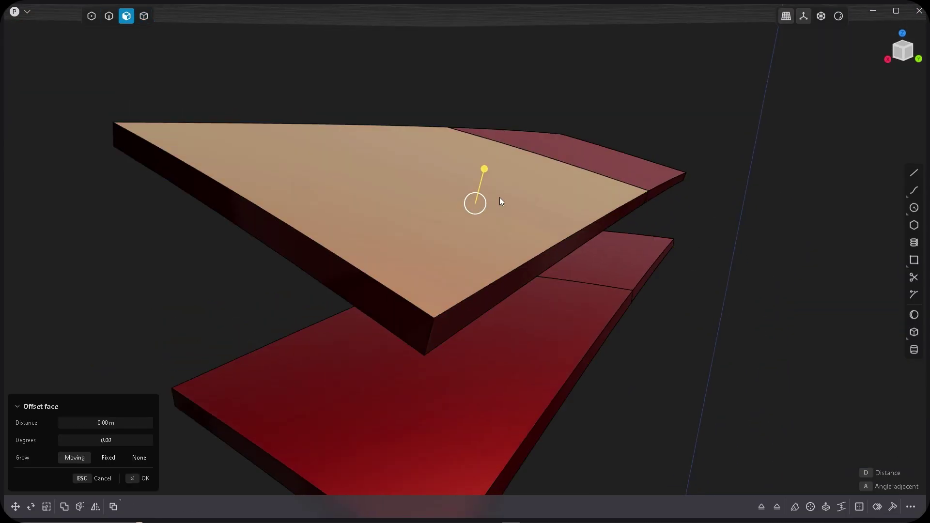
{"action": "left_click", "coordinate": [584, 157], "text": "shift"}
{"action": "middle_click_drag", "start_coordinate": [581, 193], "coordinate": [560, 310]}
{"action": "left_click", "coordinate": [559, 307], "text": "shift"}
{"action": "left_click", "coordinate": [517, 151], "text": "shift"}
{"action": "left_click", "coordinate": [572, 199], "text": "shift"}
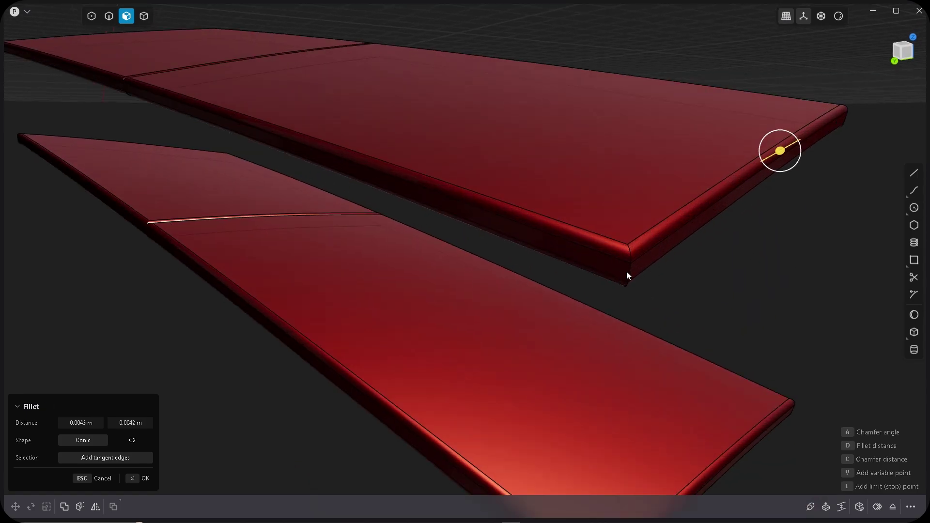
{"action": "right_click", "coordinate": [627, 271]}
Start a fillet on the small panels' short corner edges, including the curved edges where neighbouring panels meet.
{"action": "key", "text": "2"}
{"action": "left_click", "coordinate": [629, 270]}
{"action": "middle_click_drag", "start_coordinate": [851, 121], "coordinate": [436, 155]}
{"action": "scroll", "coordinate": [535, 178], "scroll_direction": "down", "scroll_amount": 5}
{"action": "scroll", "coordinate": [544, 291], "scroll_direction": "up", "scroll_amount": 5}
{"action": "scroll", "coordinate": [292, 297], "scroll_direction": "up", "scroll_amount": 5}
{"action": "left_click", "coordinate": [292, 298]}
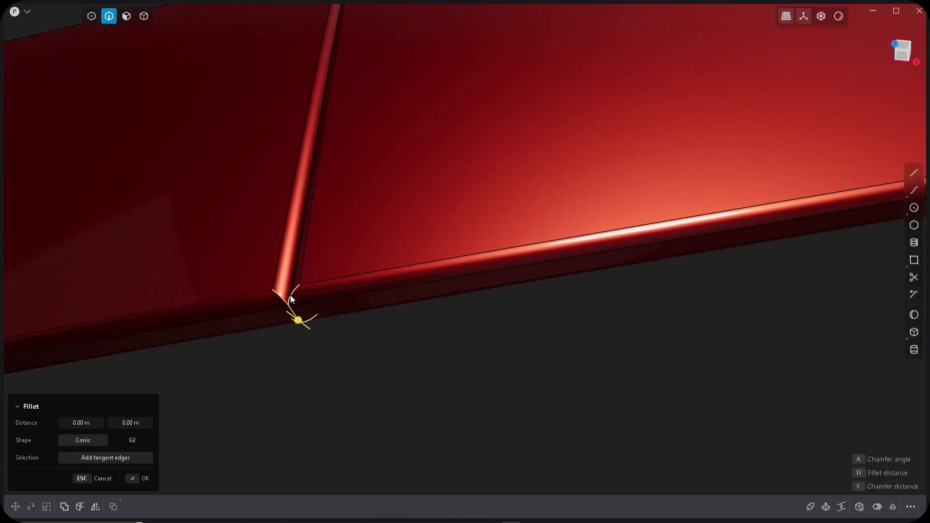
{"action": "scroll", "coordinate": [378, 155], "scroll_direction": "up", "scroll_amount": 5}
{"action": "left_click", "coordinate": [368, 157]}
{"action": "left_click", "coordinate": [384, 147]}
Restart the fillet on the selected corner edges of the small panels and apply it.
{"action": "scroll", "coordinate": [421, 148], "scroll_direction": "down", "scroll_amount": 3}
{"action": "left_click_drag", "start_coordinate": [408, 187], "coordinate": [255, 291]}
{"action": "scroll", "coordinate": [414, 225], "scroll_direction": "up", "scroll_amount": 4}
{"action": "middle_click_drag", "start_coordinate": [386, 217], "coordinate": [391, 228]}
{"action": "key", "text": "Escape"}
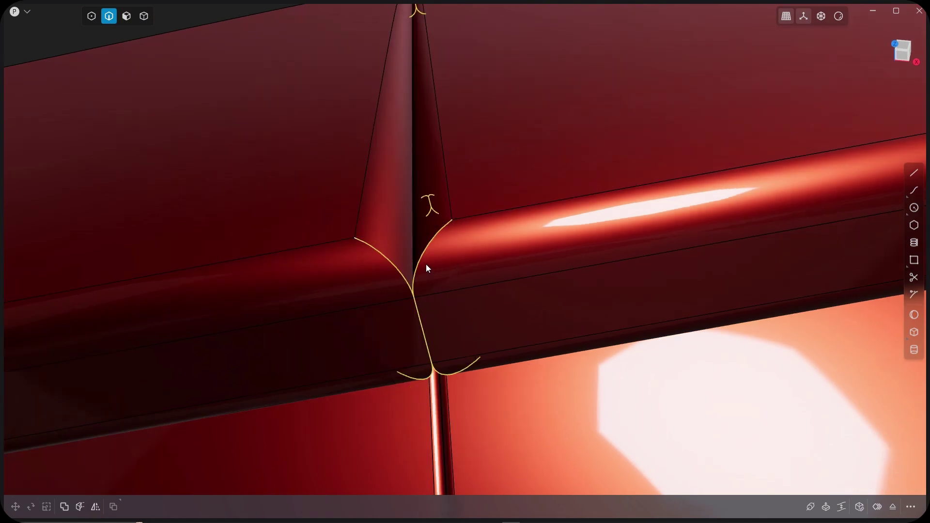
{"action": "key", "text": "b"}
{"action": "left_click_drag", "start_coordinate": [452, 375], "coordinate": [449, 452]}
{"action": "key", "text": "Return"}
Isolate the upper and lower flap solids and fillet all their outer edges with a distance of 0.0042 m.
{"action": "scroll", "coordinate": [455, 254], "scroll_direction": "down", "scroll_amount": 10}
{"action": "middle_click_drag", "start_coordinate": [455, 255], "coordinate": [512, 336]}
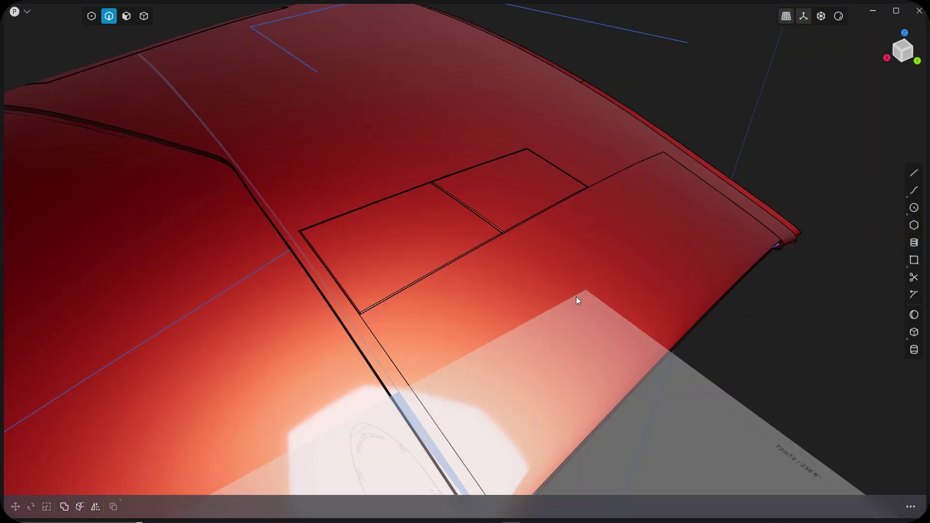
{"action": "key", "text": "4"}
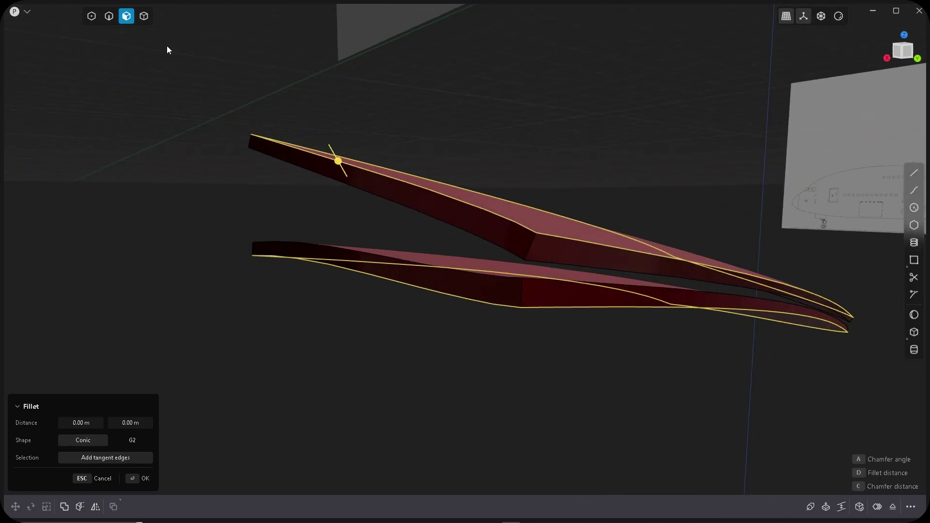
{"action": "key", "text": "2"}
{"action": "middle_click_drag", "start_coordinate": [168, 45], "coordinate": [440, 303]}
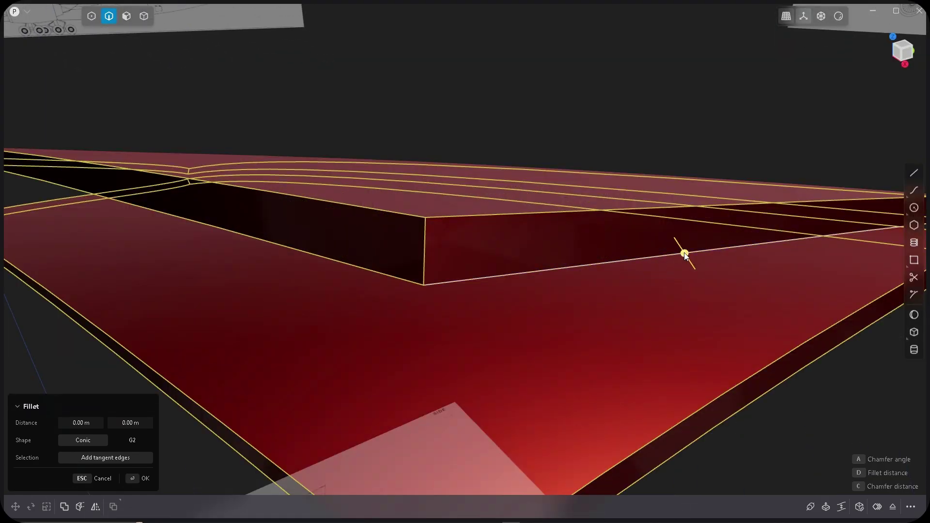
{"action": "left_click_drag", "start_coordinate": [685, 254], "coordinate": [691, 263]}
{"action": "left_click", "coordinate": [92, 423]}
{"action": "left_click", "coordinate": [113, 420]}
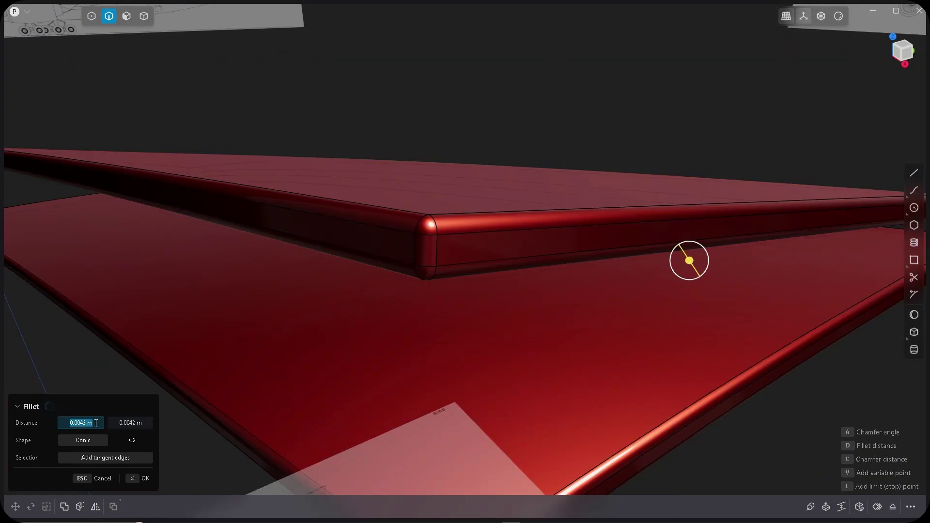
{"action": "key", "text": "Return"}
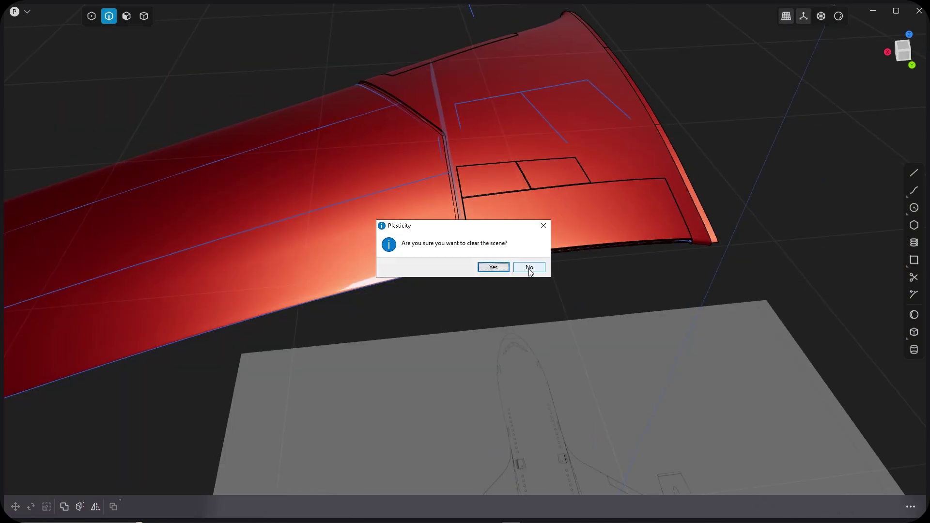
Decline clearing the scene, then hide the Ref, Cross Section and CurvesRightWing folders and both sheets.
{"action": "left_click", "coordinate": [530, 266]}
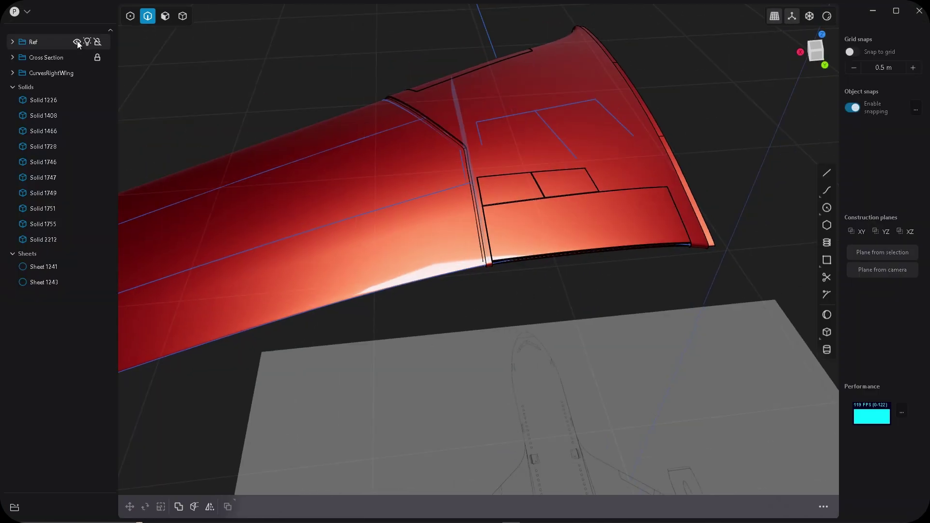
{"action": "key", "text": "4"}
{"action": "left_click", "coordinate": [383, 211]}
{"action": "middle_click_drag", "start_coordinate": [382, 211], "coordinate": [422, 283]}
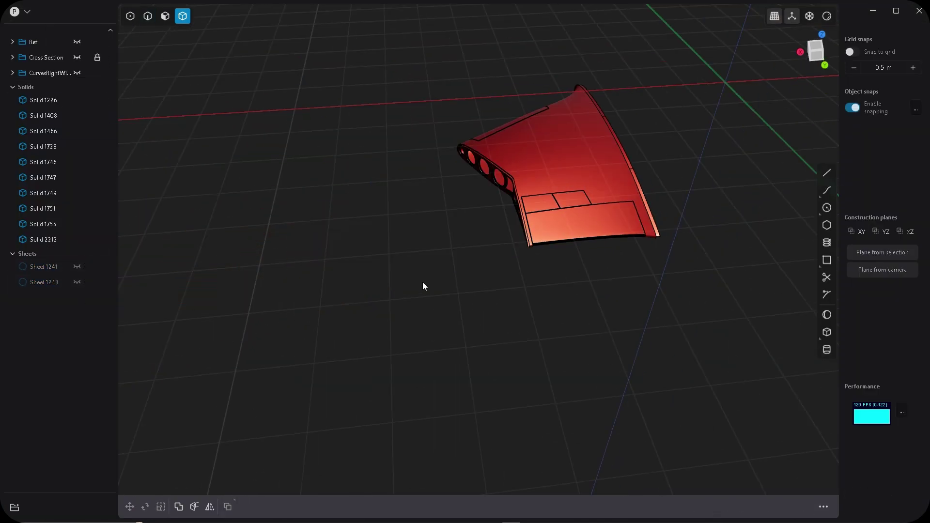